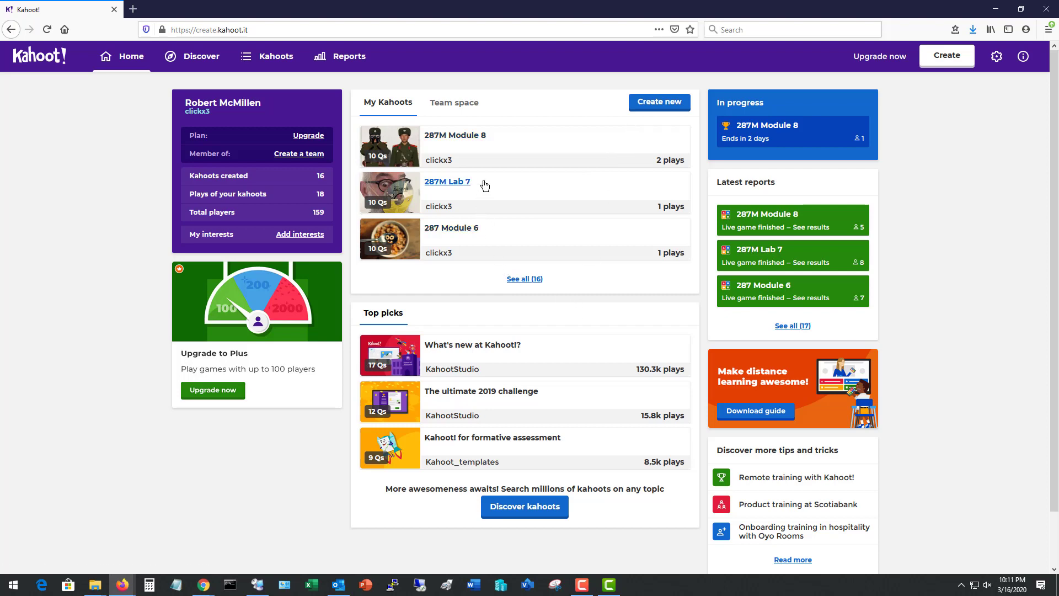
Create a new blank kahoot rather than starting from a template
scroll(484, 242, "down", 1)
scroll(494, 313, "up", 1)
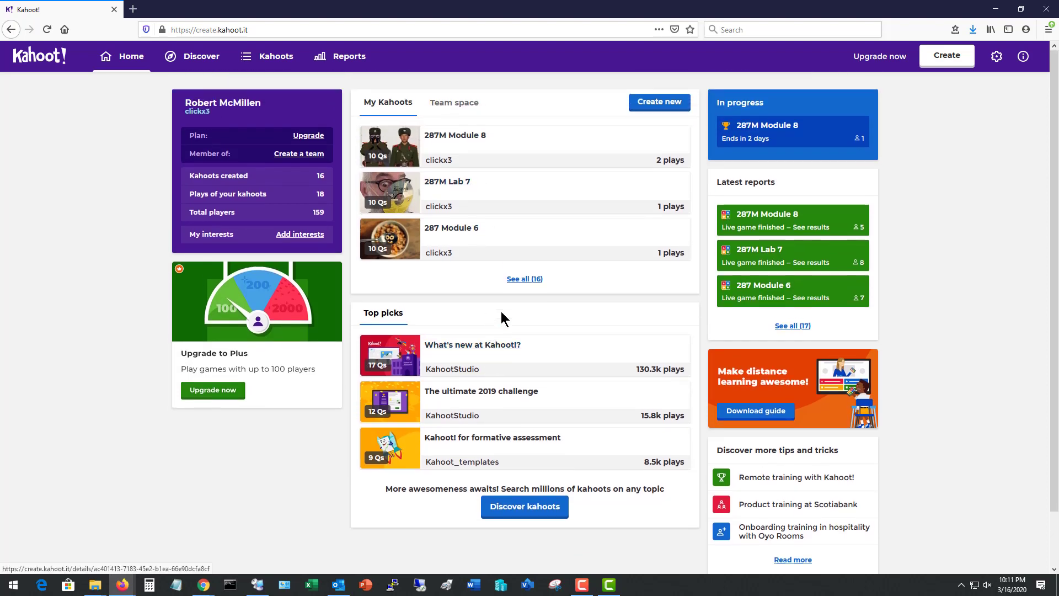
left_click(661, 104)
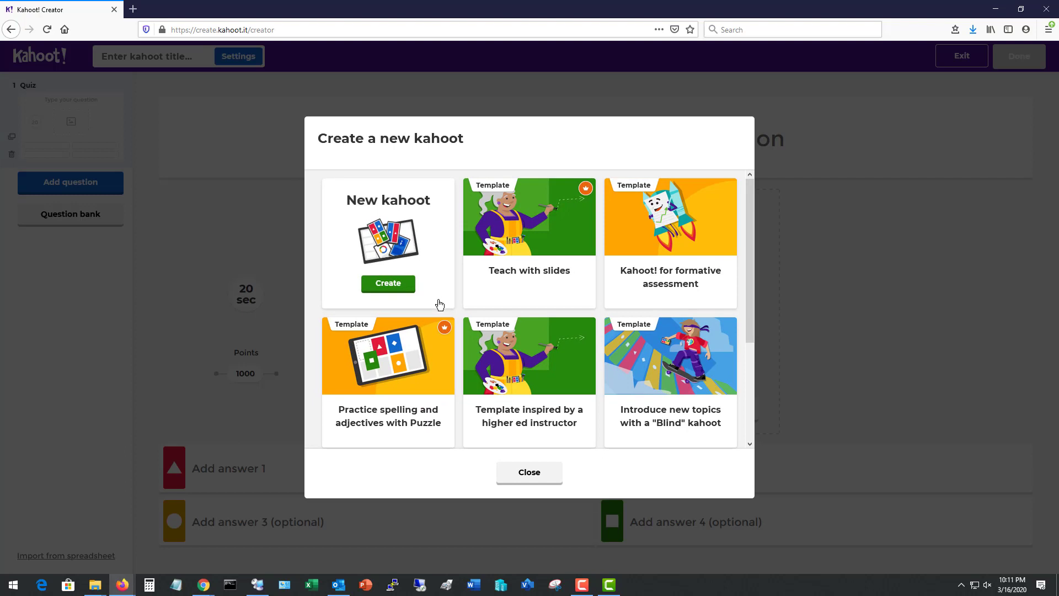
left_click(388, 285)
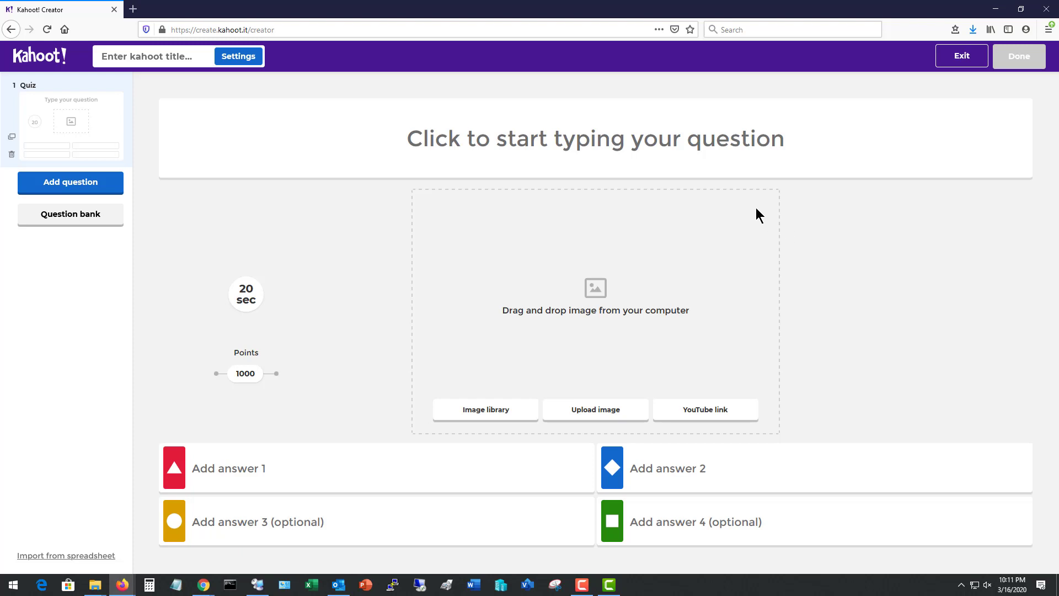
Enter "What color is the sky" as the text of the first quiz question
left_click(600, 140)
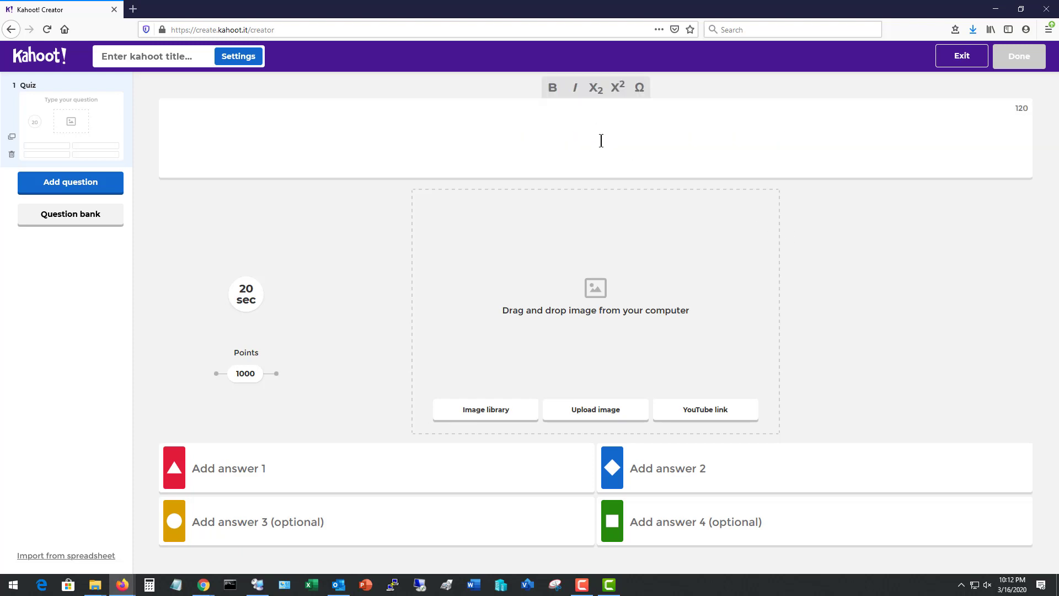
type("What colo")
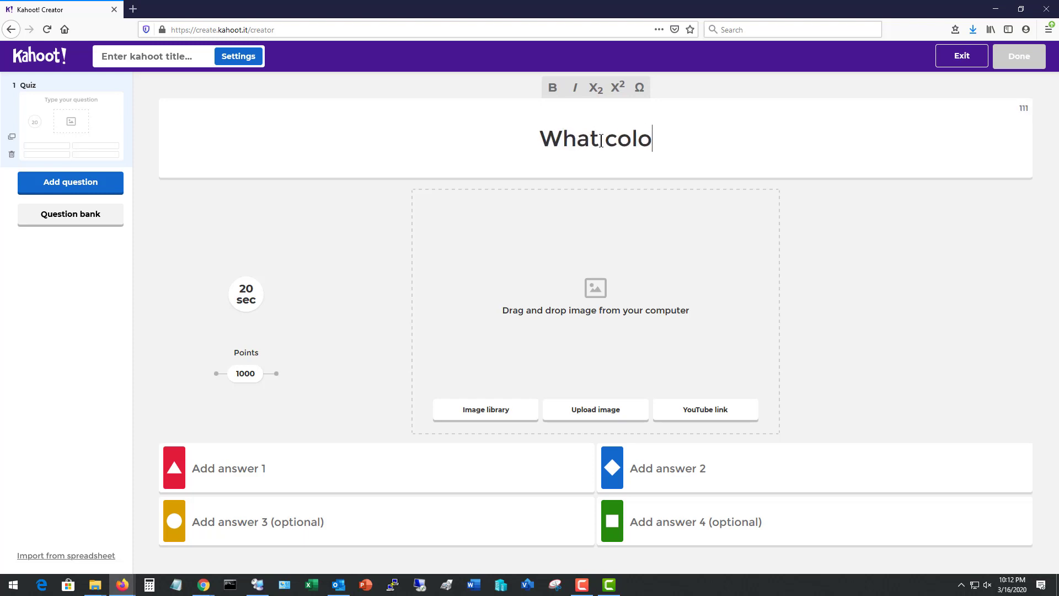
type("r is the sky")
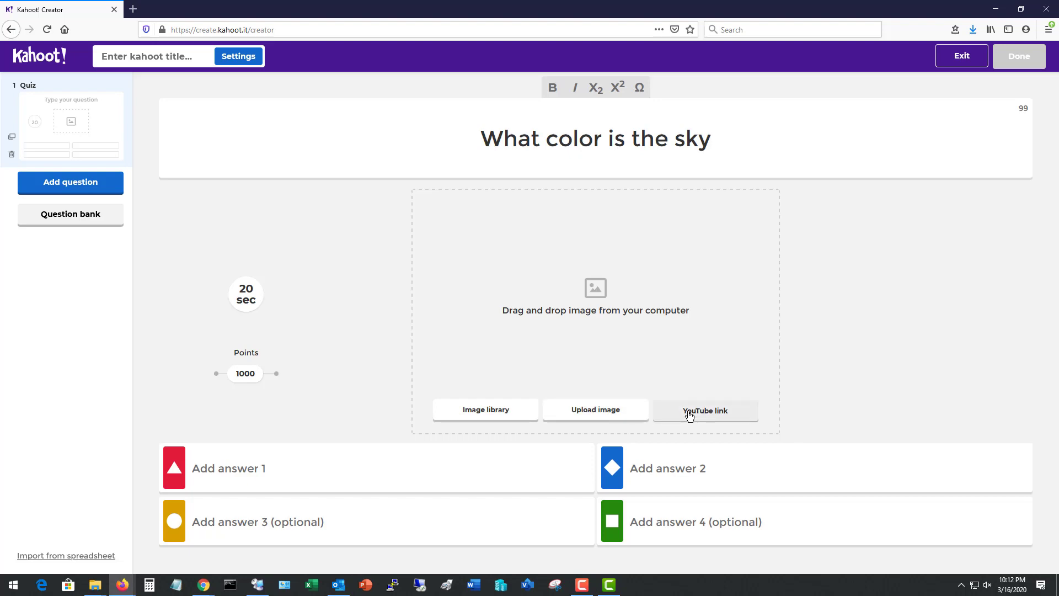
Add the colorful cartoon-face mural picture from the image library to the sky question
left_click(485, 409)
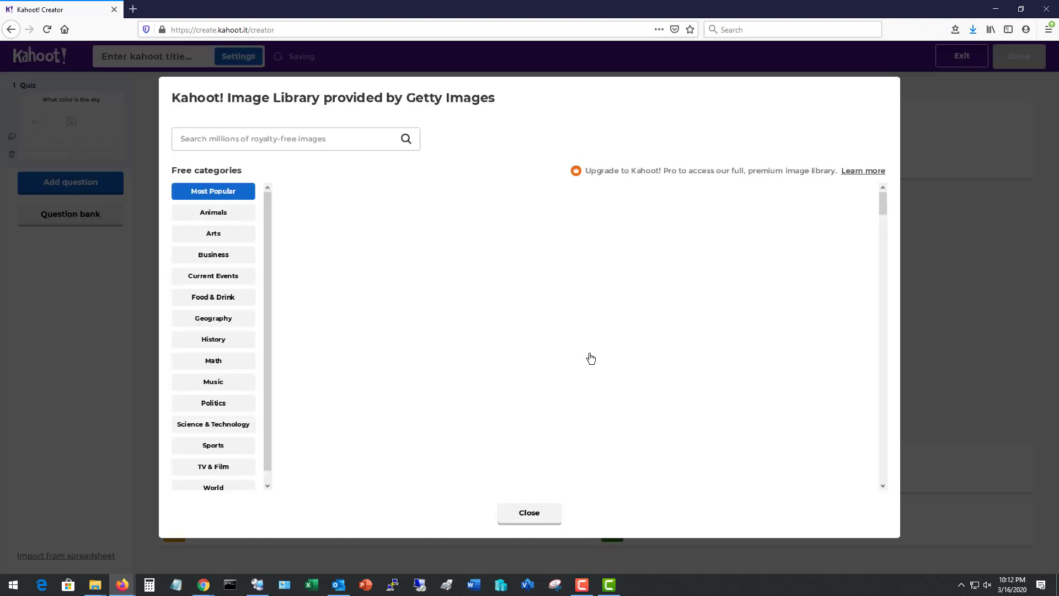
scroll(591, 358, "down", 10)
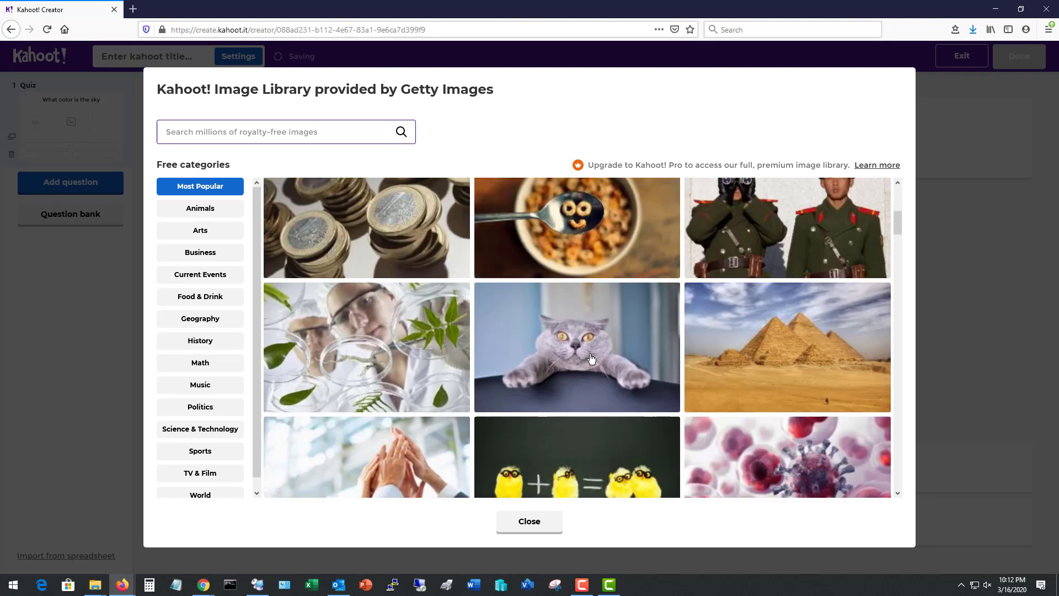
scroll(591, 358, "down", 5)
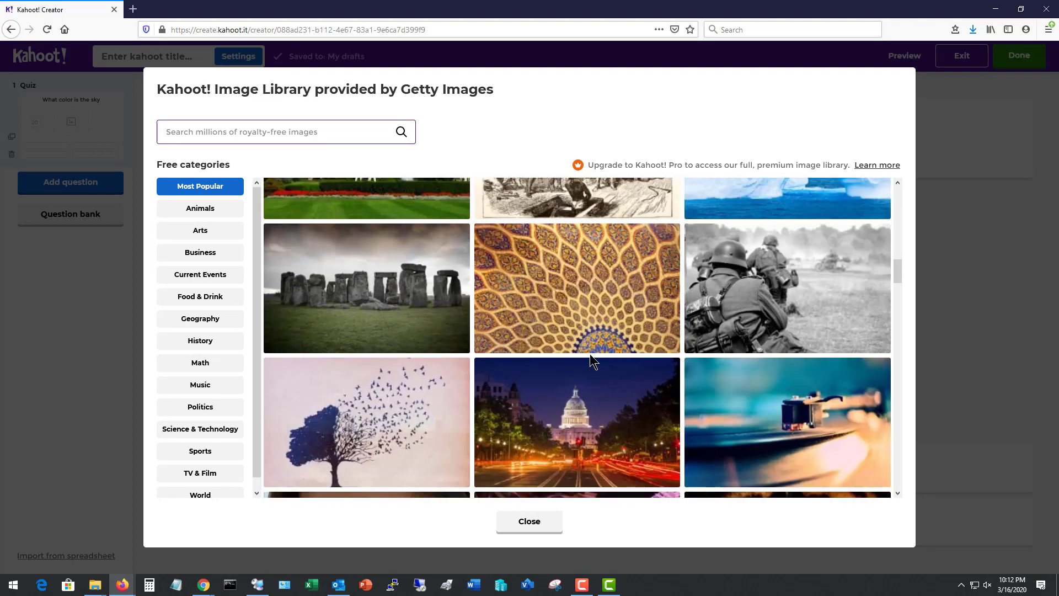
scroll(553, 306, "up", 10)
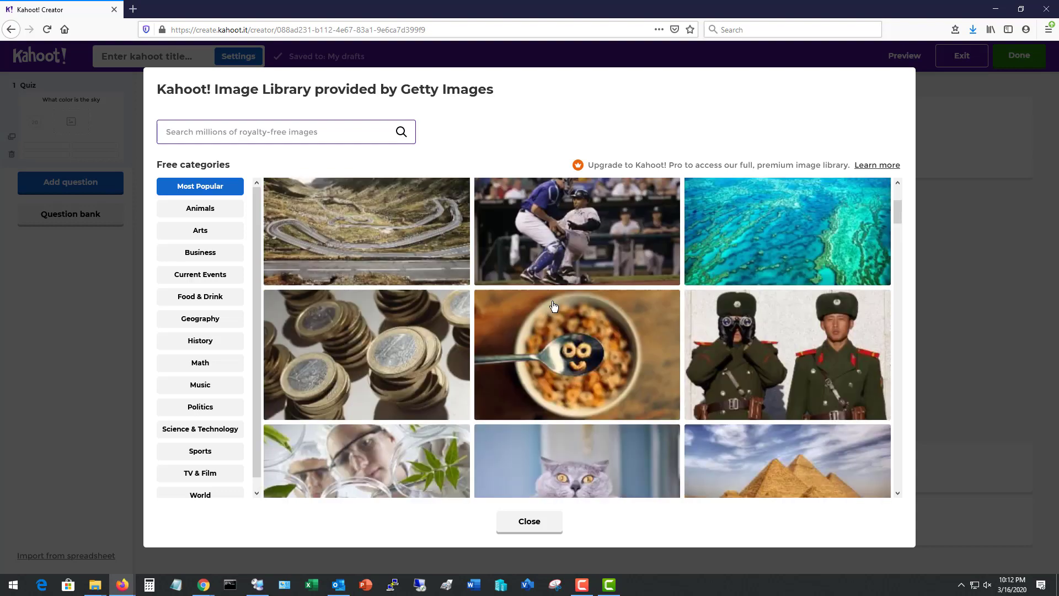
left_click(429, 252)
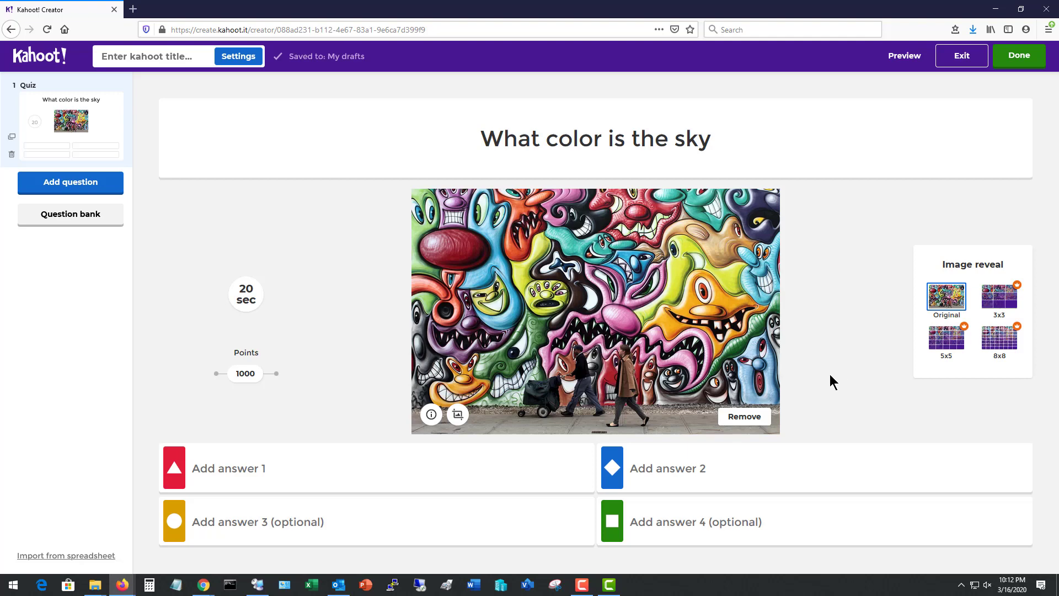
Fill in answers 1 to 4 as Red, Blue, Yellow and Green, and mark Blue as the correct answer
left_click(689, 464)
type("Blue")
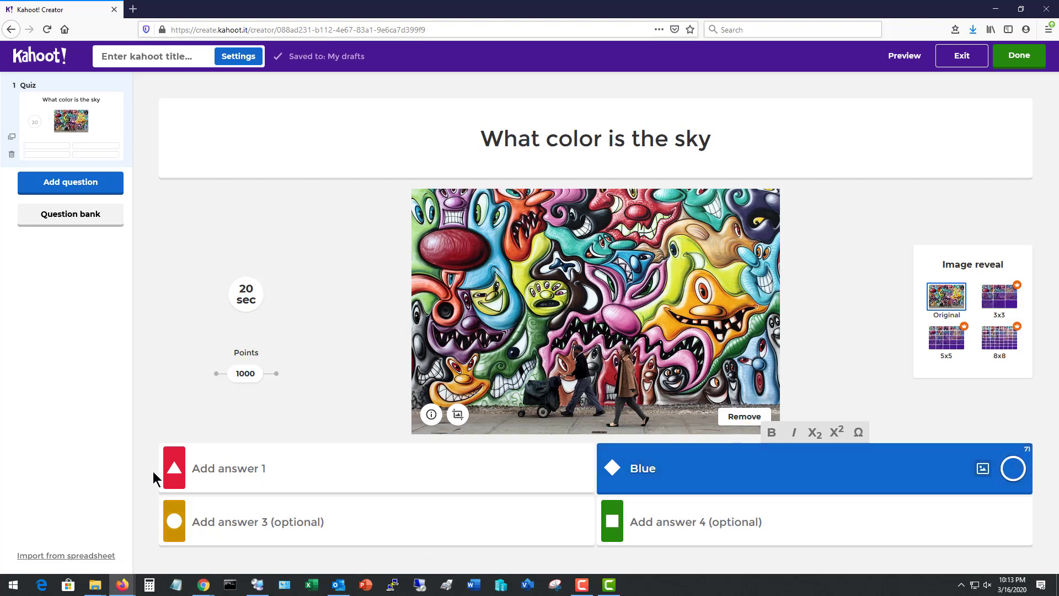
left_click(207, 469)
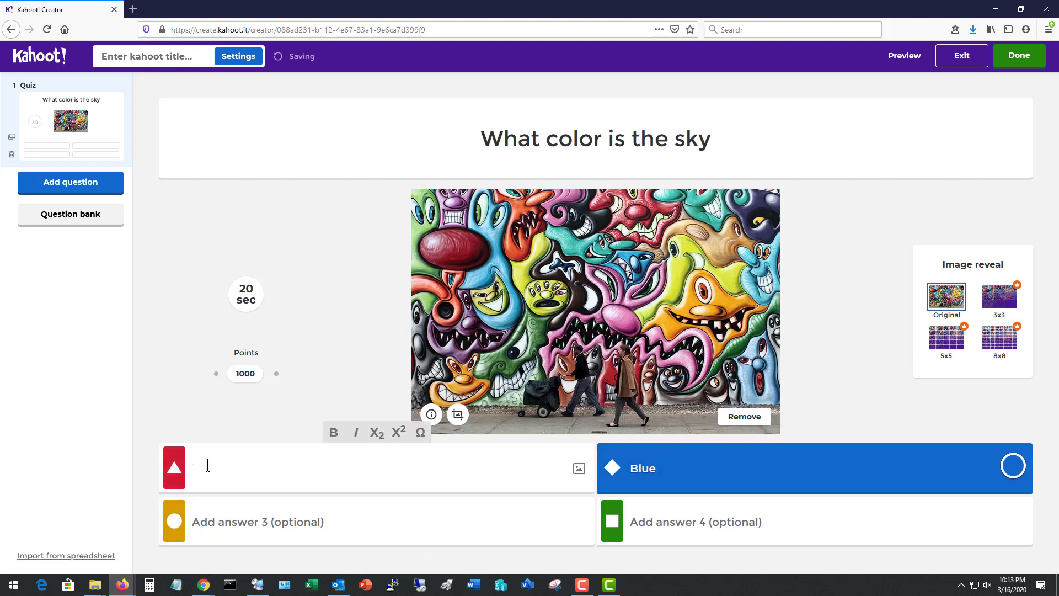
type("Red")
left_click(251, 522)
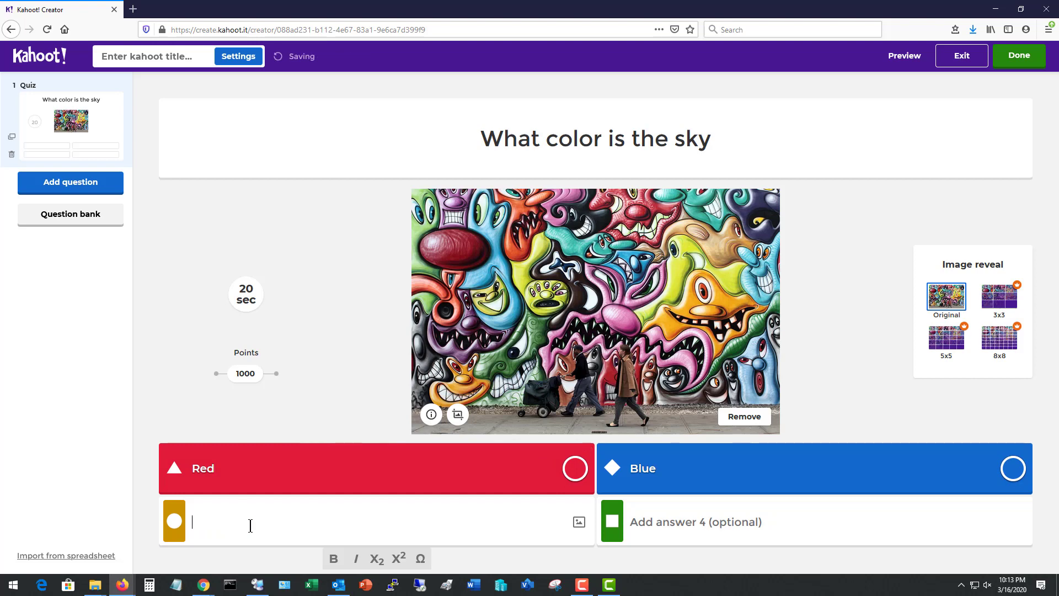
type("Yellow")
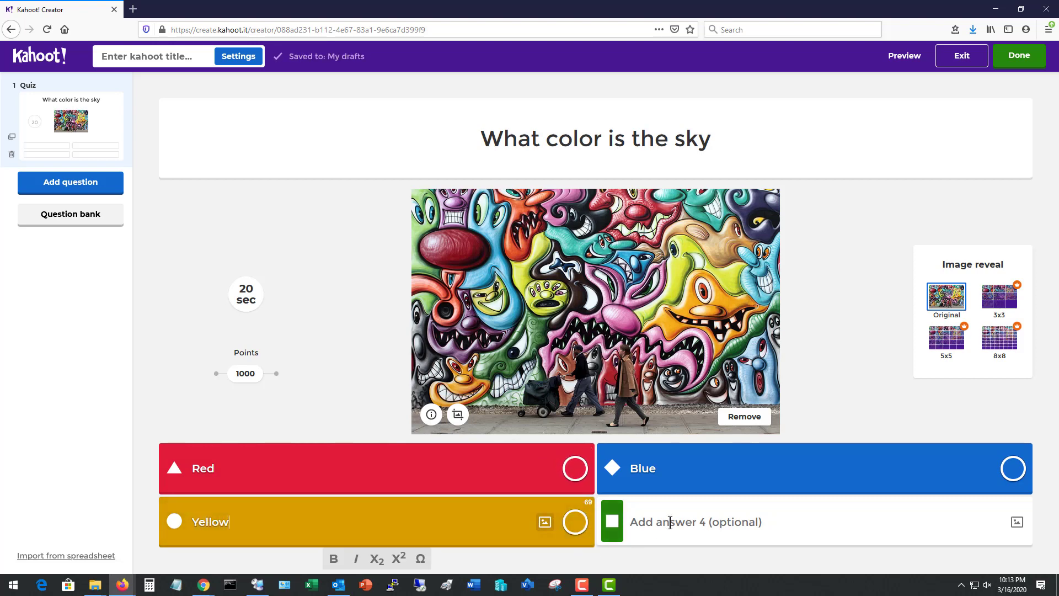
left_click(616, 532)
type("Green")
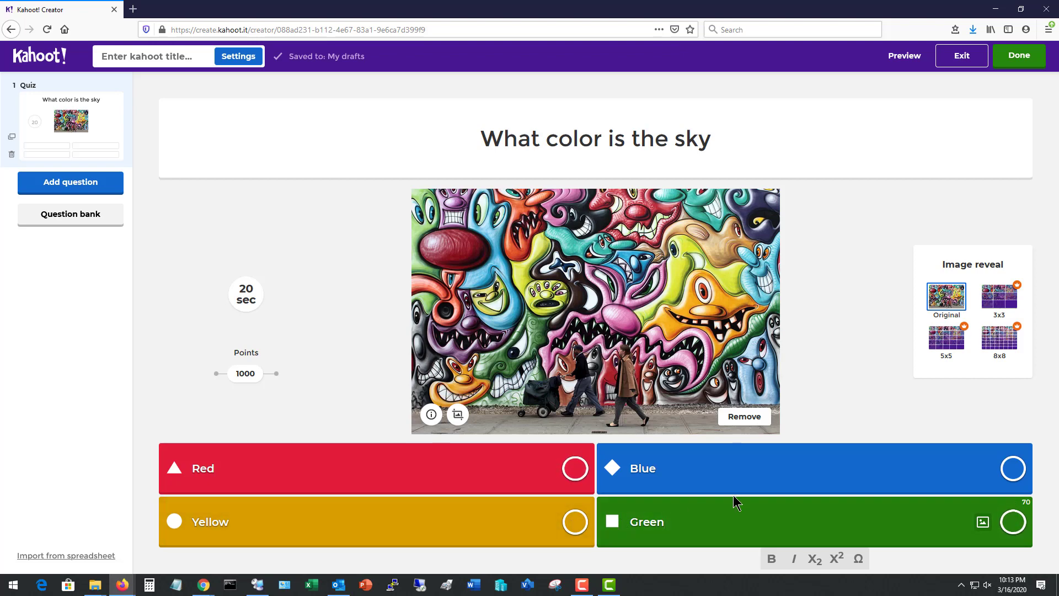
left_click(1015, 470)
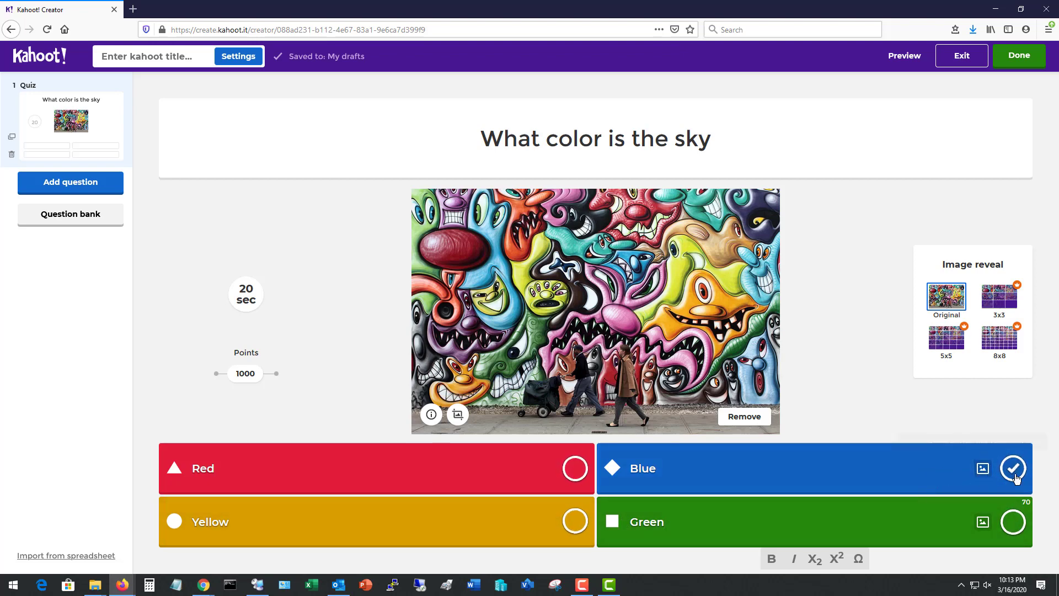
left_click(1016, 475)
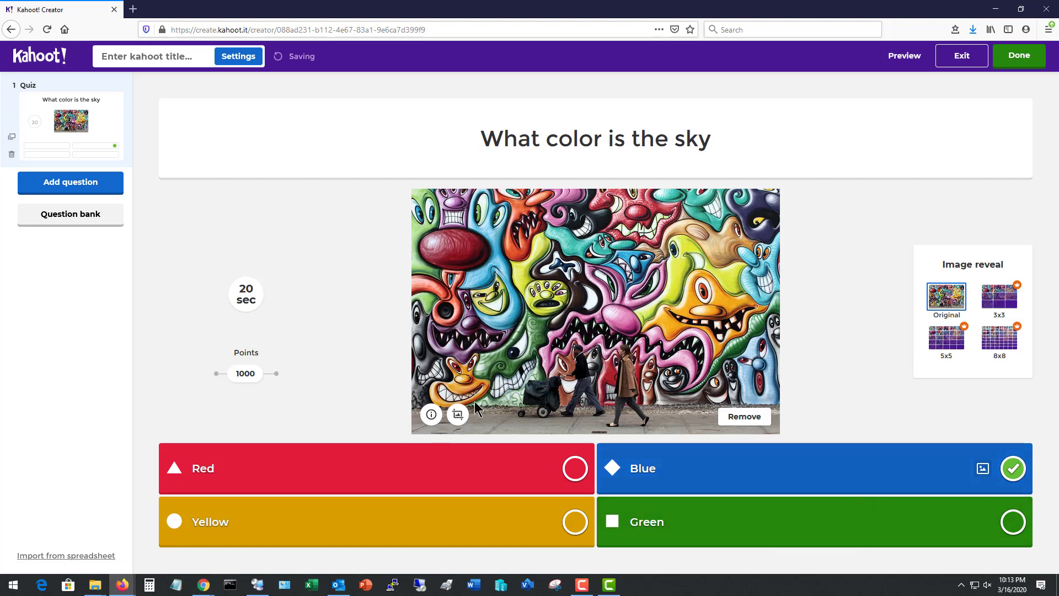
Add a second Quiz question, "How many pennies in a dollar", with the turquoise coral reef picture from the image library
left_click(84, 190)
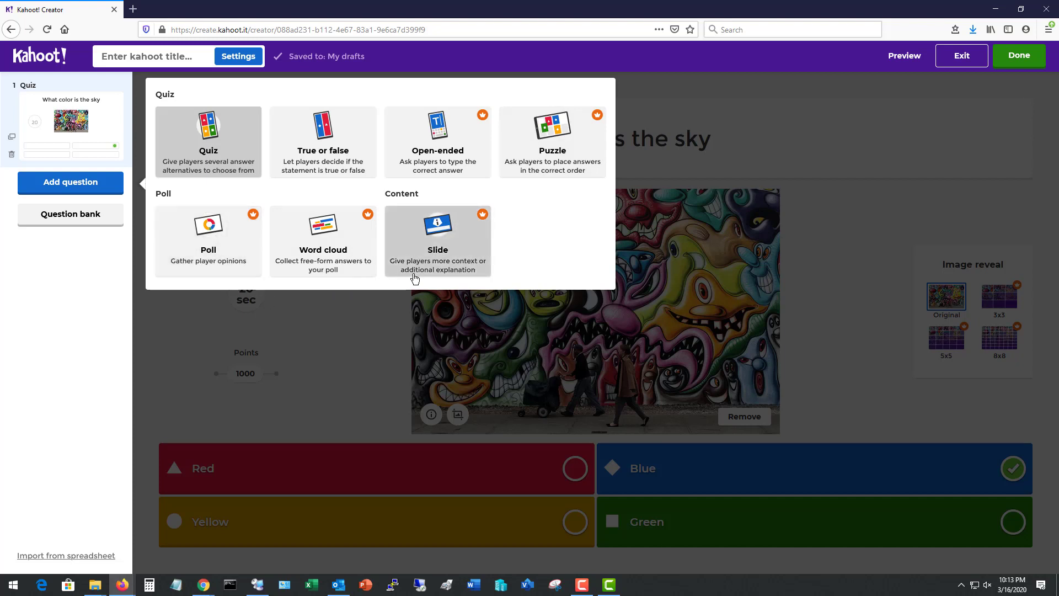
left_click(239, 153)
left_click(509, 146)
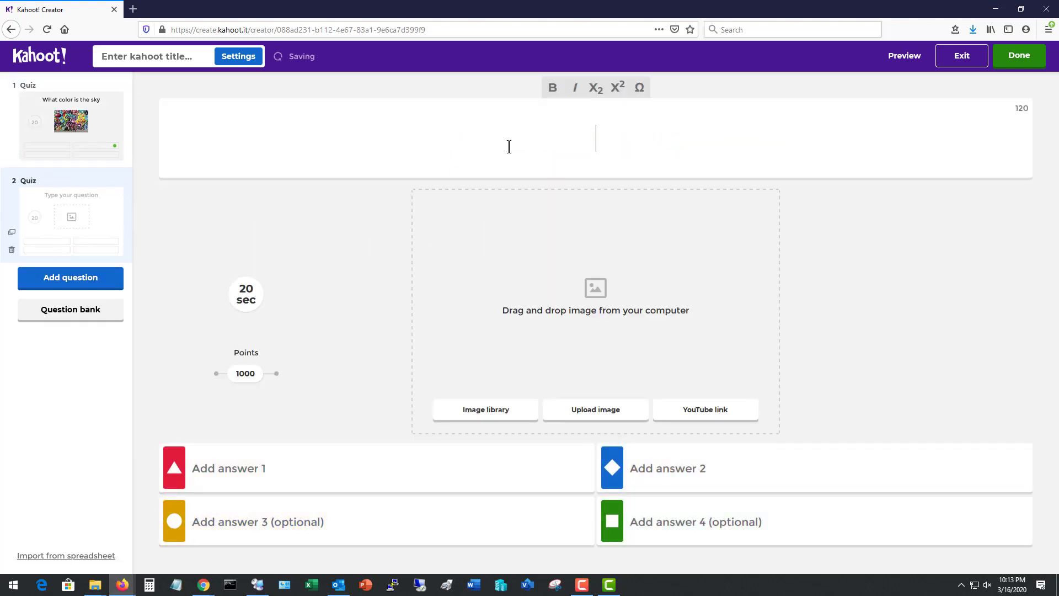
type("How many pennies in a dollar")
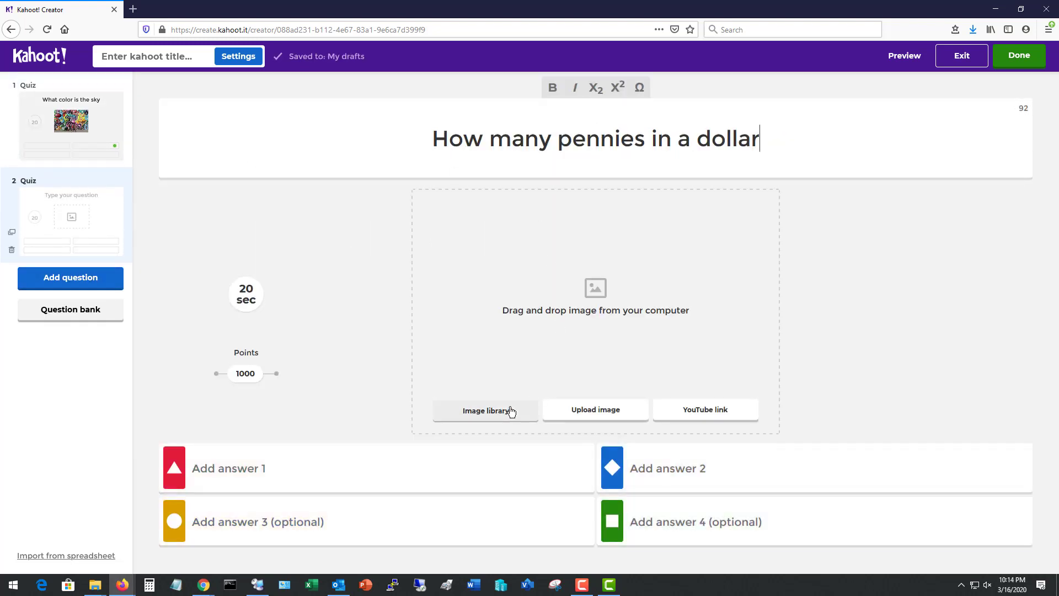
left_click(491, 414)
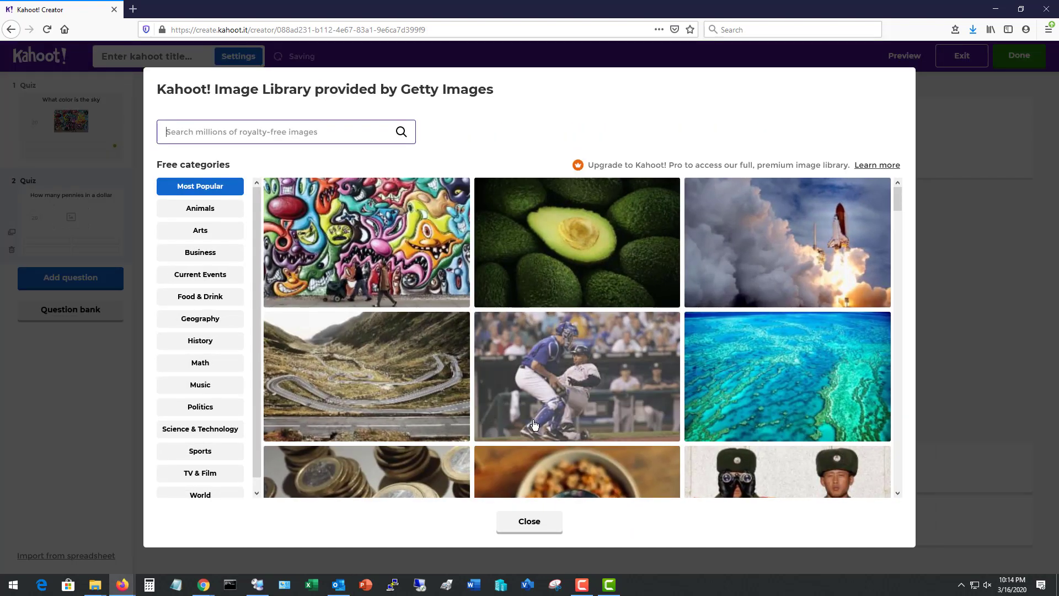
left_click(779, 394)
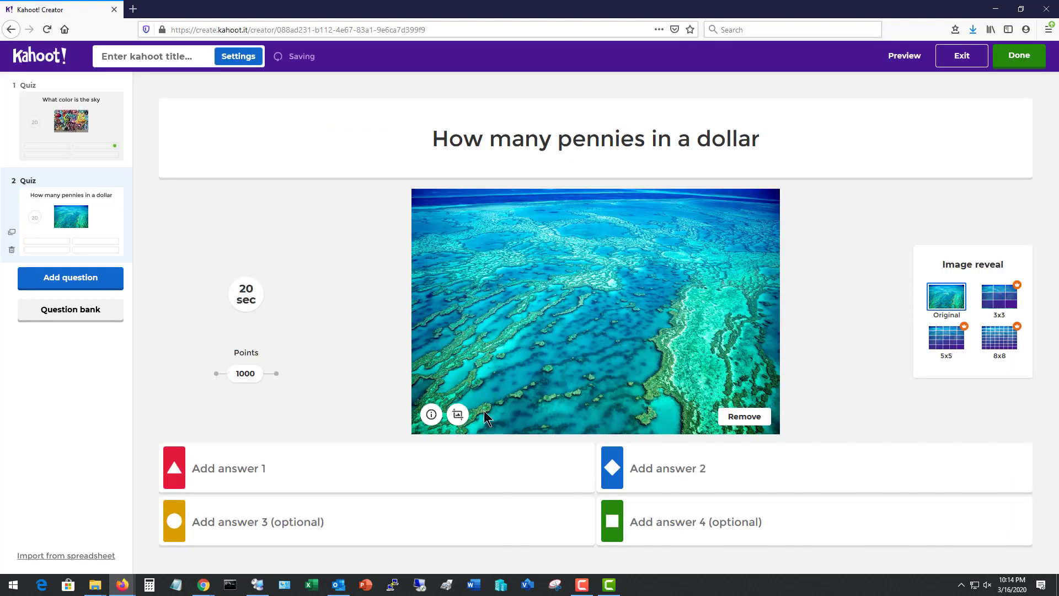
Fill in the pennies question's answers 1 to 4 as 100, 50, 25 and 1, and mark 100 as correct
left_click(265, 467)
type("100")
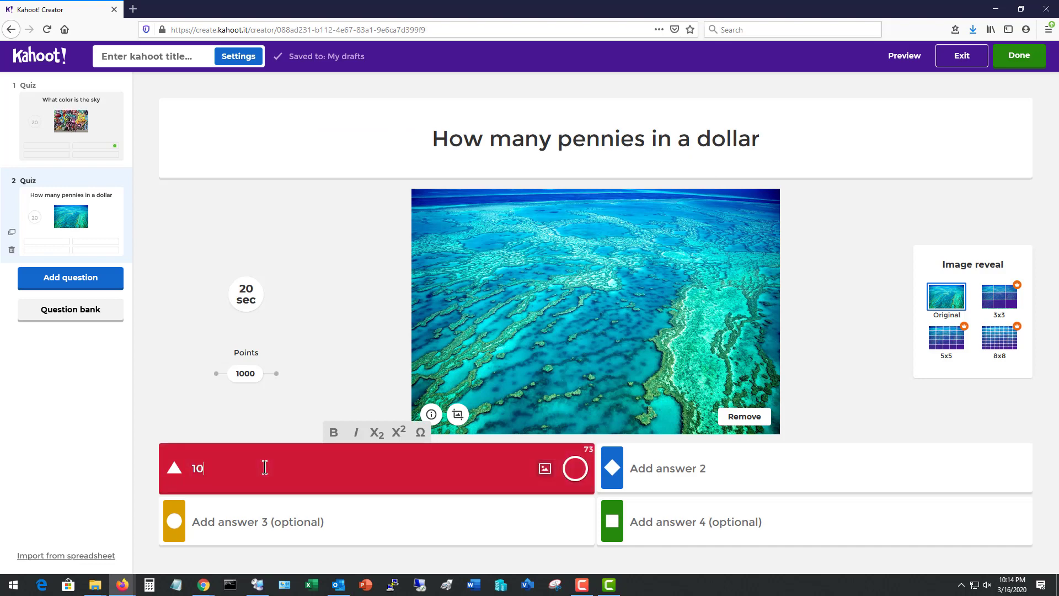
left_click(673, 464)
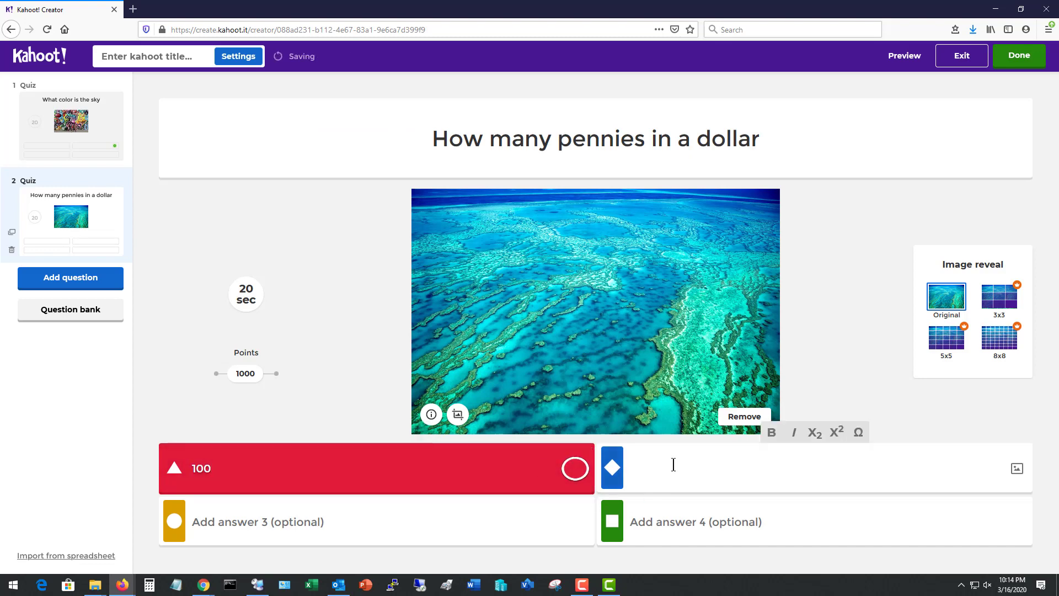
type("50")
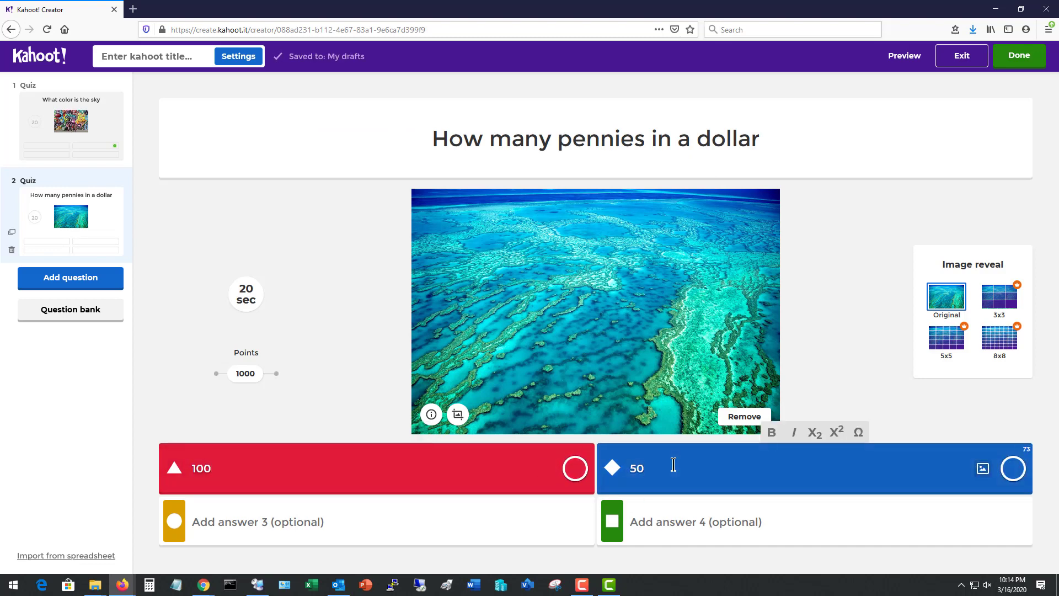
left_click(433, 539)
type("25")
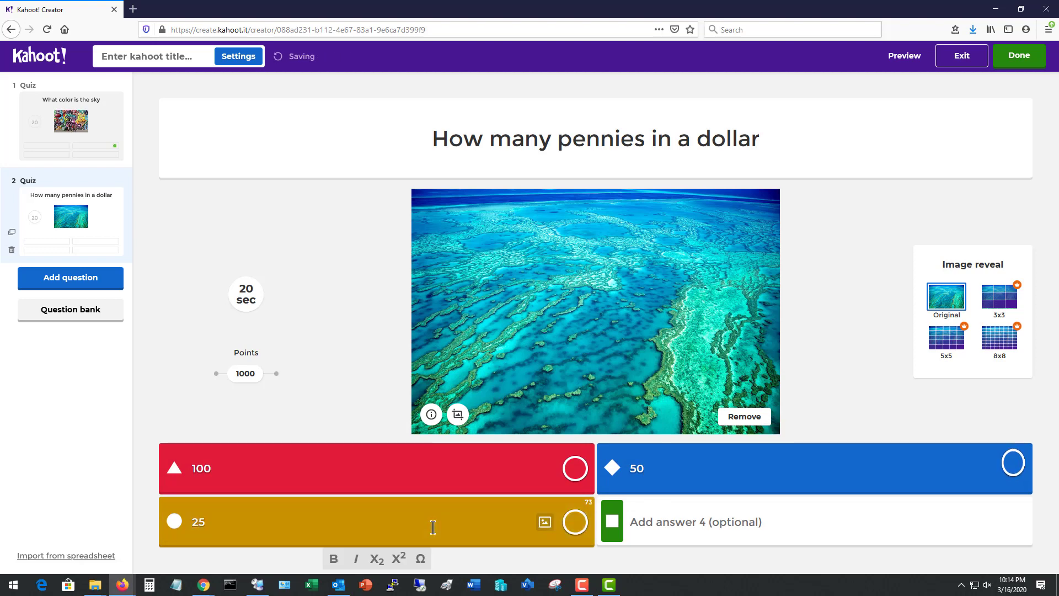
left_click(670, 529)
type("1")
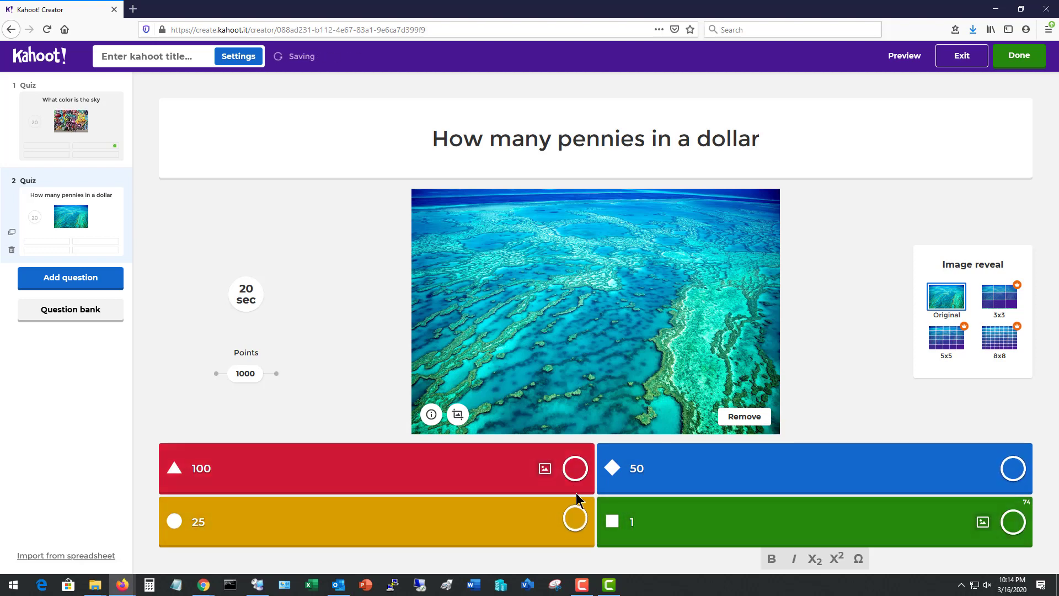
left_click(575, 470)
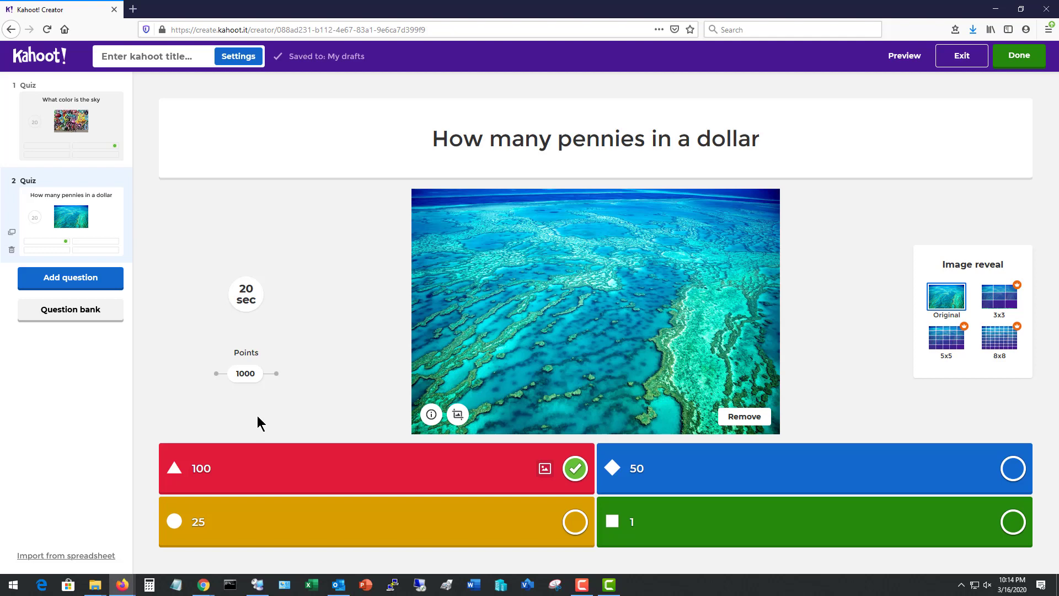
Add a third question of the True or false type with the text "A bluebird is actually oraange"
left_click(78, 278)
left_click(342, 251)
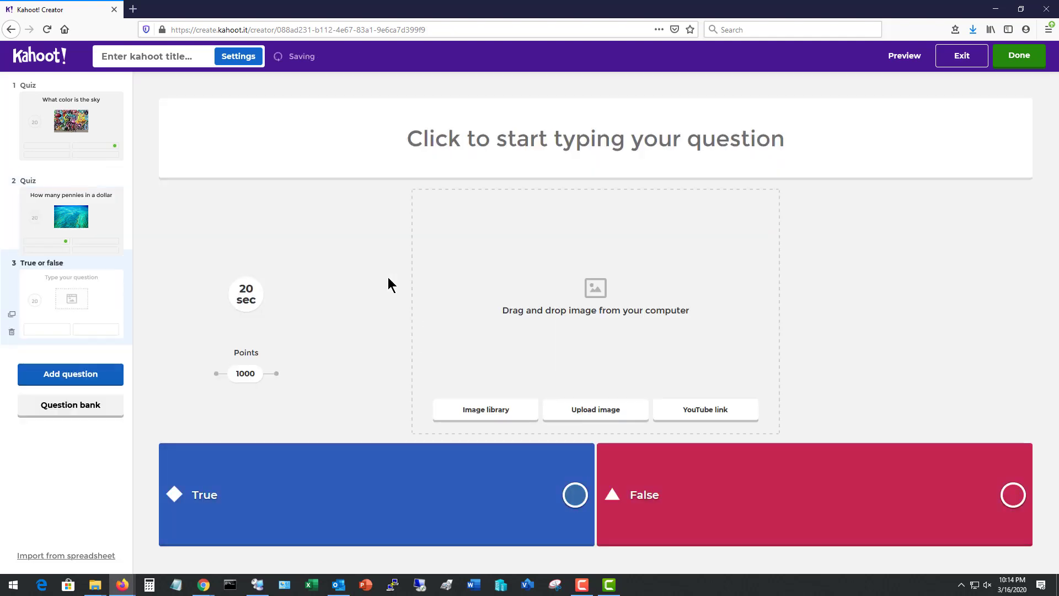
left_click(530, 148)
type("A bluebird is actually oraange")
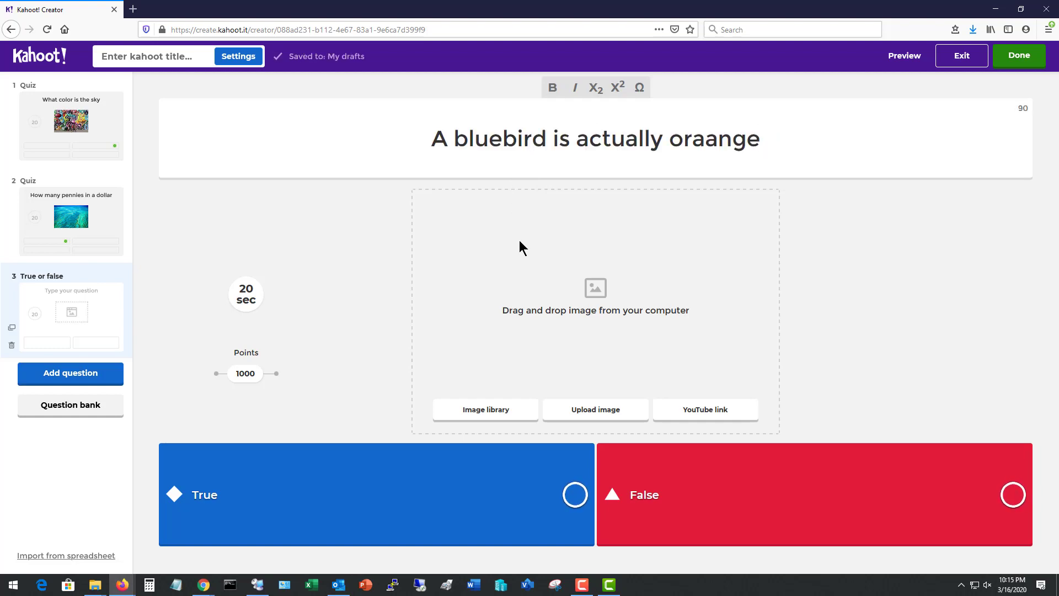
Give the bluebird question the "Fake news" typewriter picture from the image library and mark False as the correct answer
left_click(481, 412)
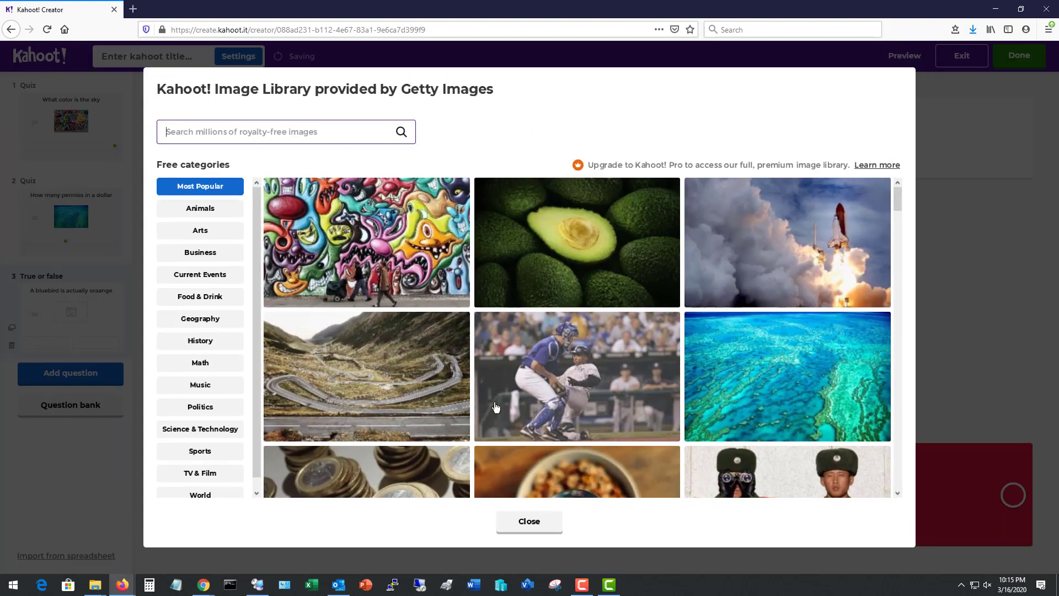
scroll(582, 403, "down", 5)
scroll(582, 402, "down", 8)
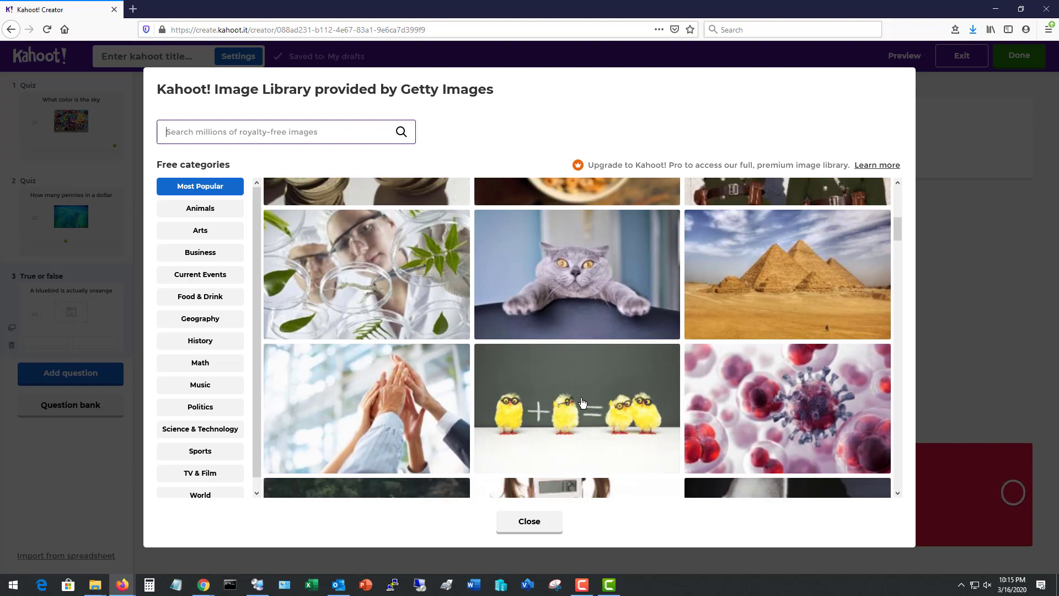
scroll(582, 403, "down", 9)
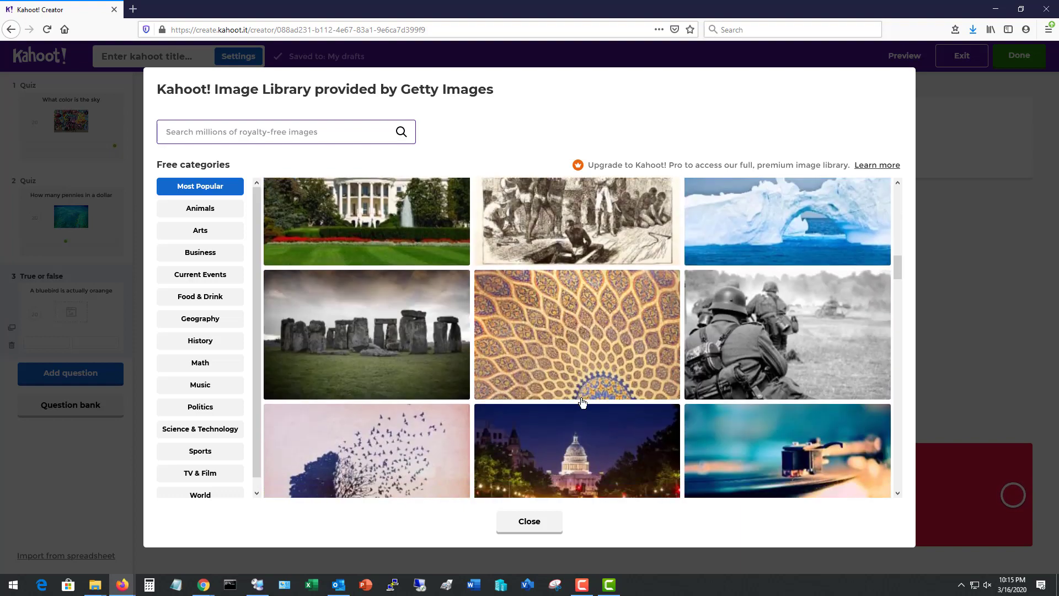
scroll(582, 402, "down", 8)
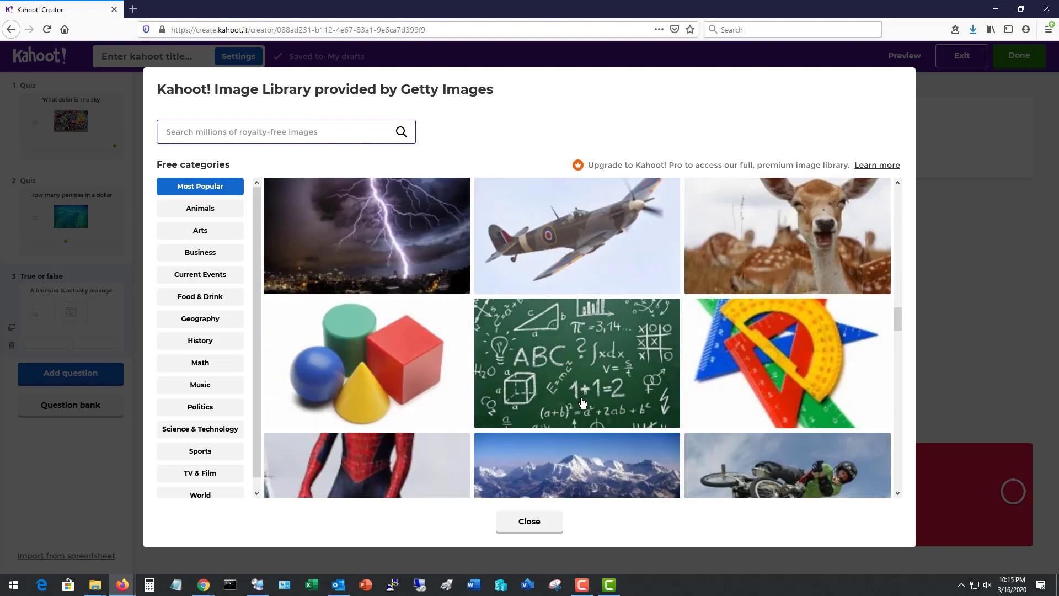
left_click(386, 394)
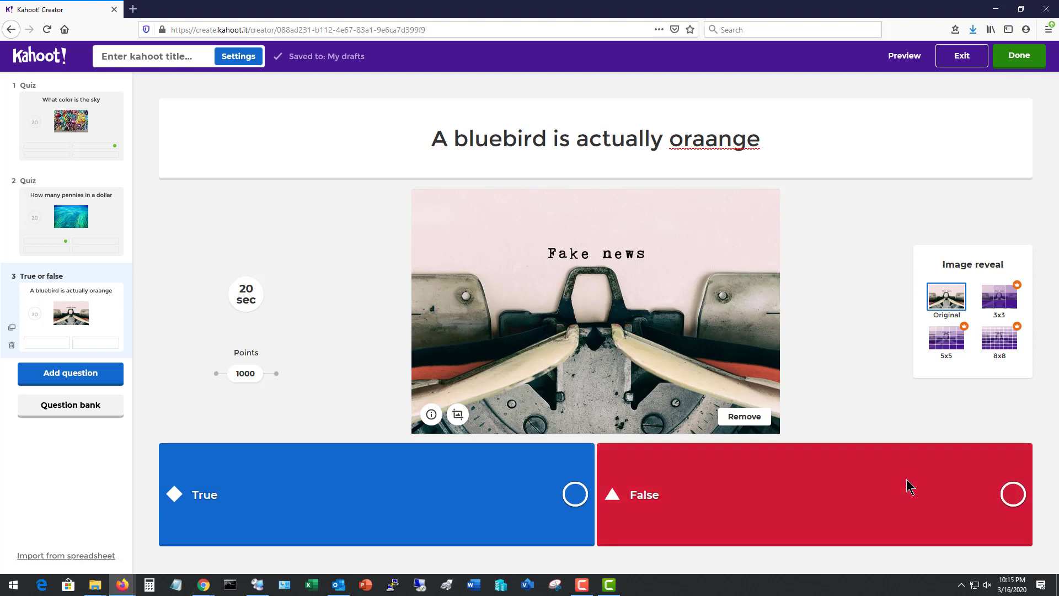
left_click(1013, 491)
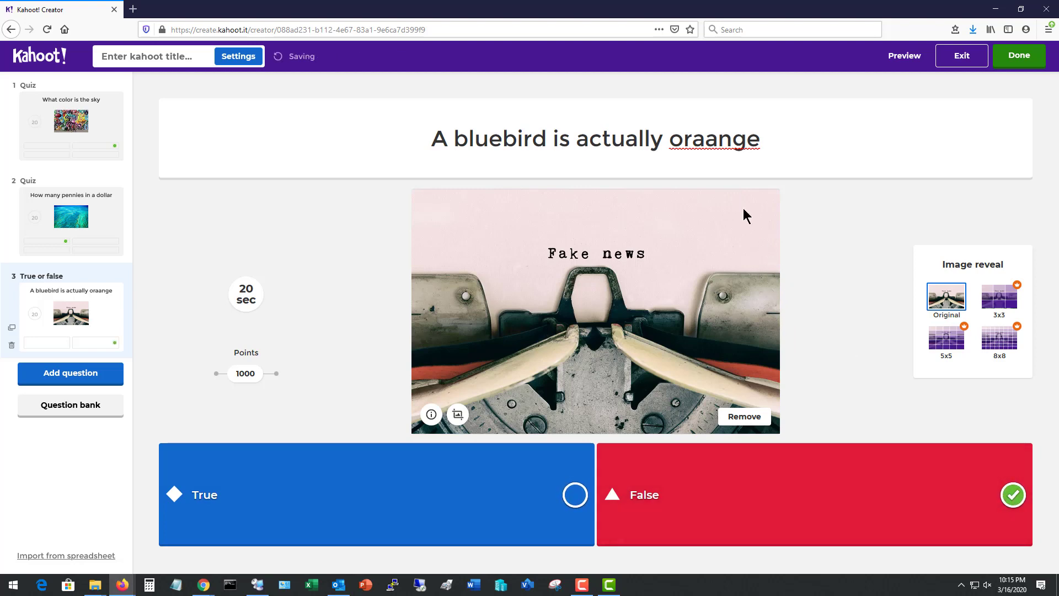
Correct the misspelled word in the third question so it reads "A bluebird is actually orange"
left_click(717, 145)
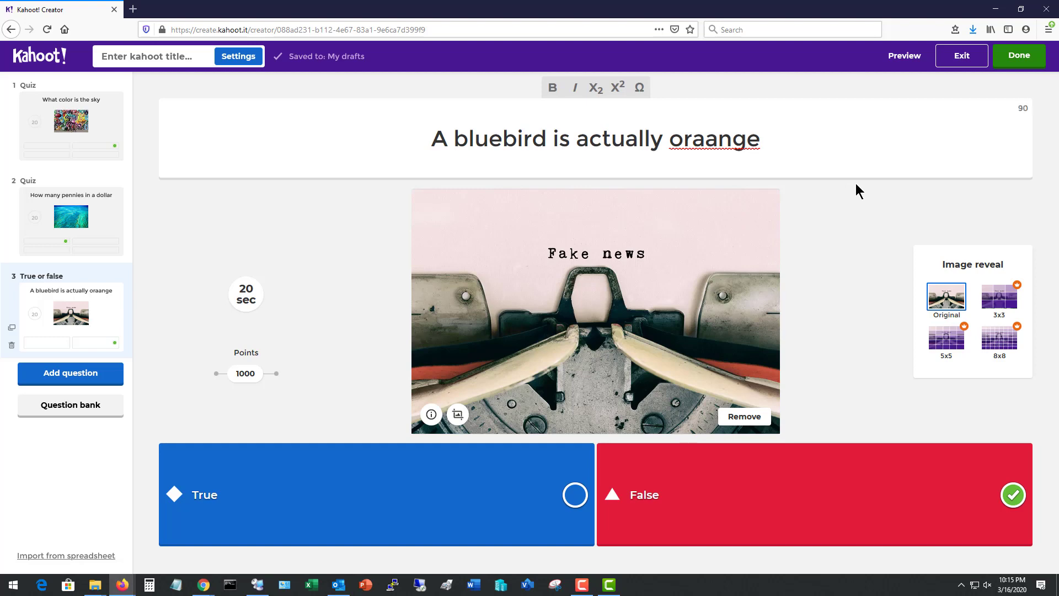
key("BackSpace")
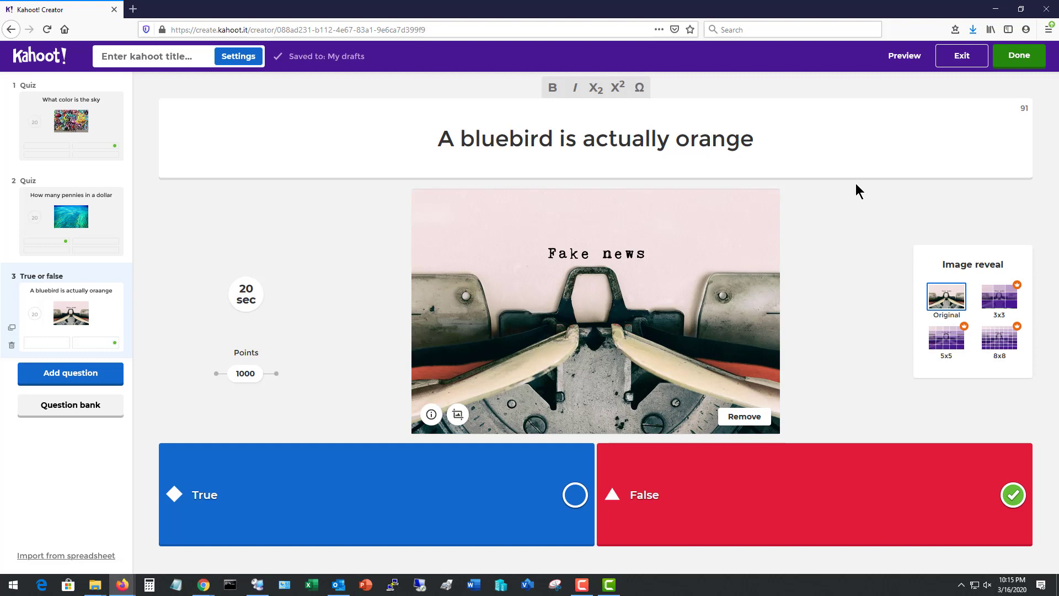
Try the bluebird question's points at 2000 and 0, and set them back to 1000
left_click(277, 375)
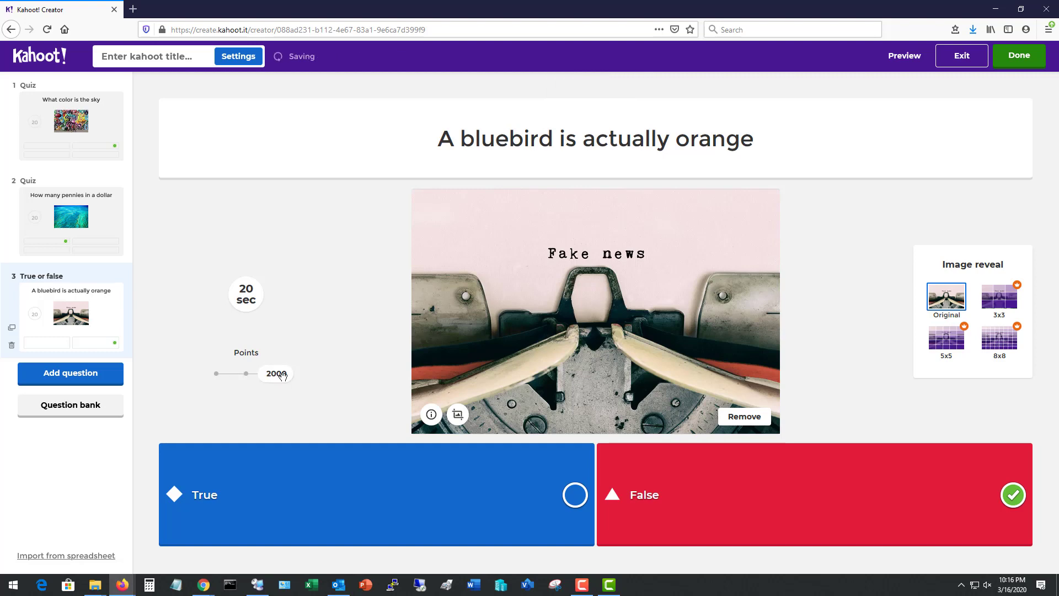
left_click(217, 374)
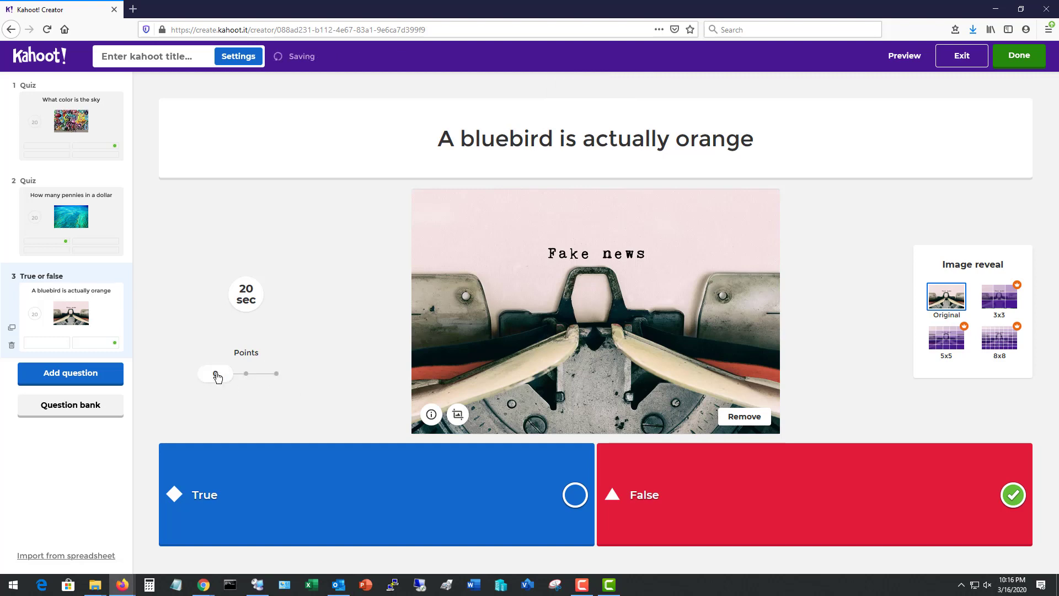
left_click(246, 375)
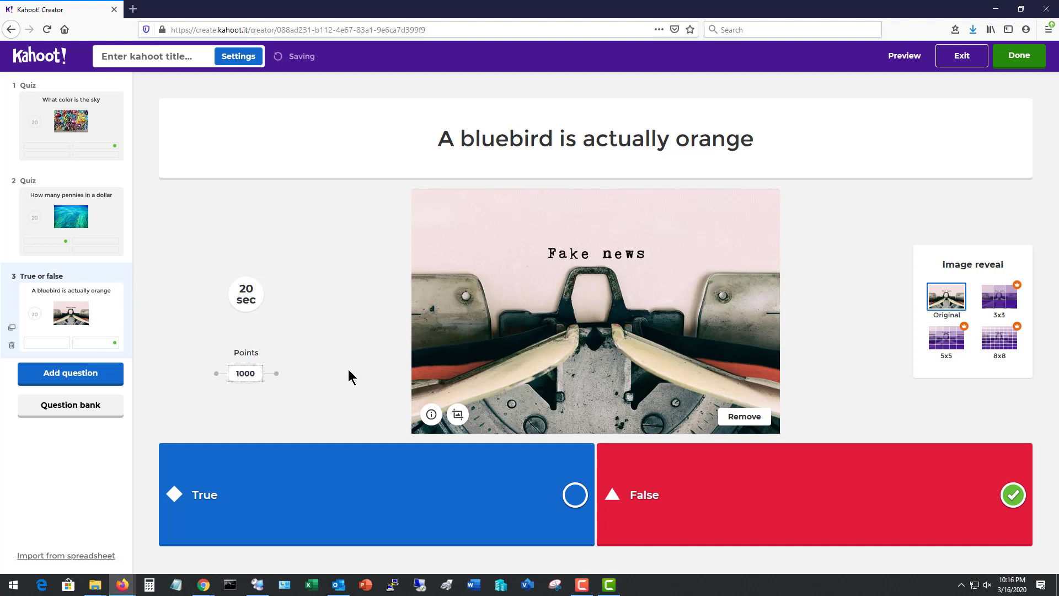
Set the bluebird question's time limit to 30 seconds
left_click(248, 298)
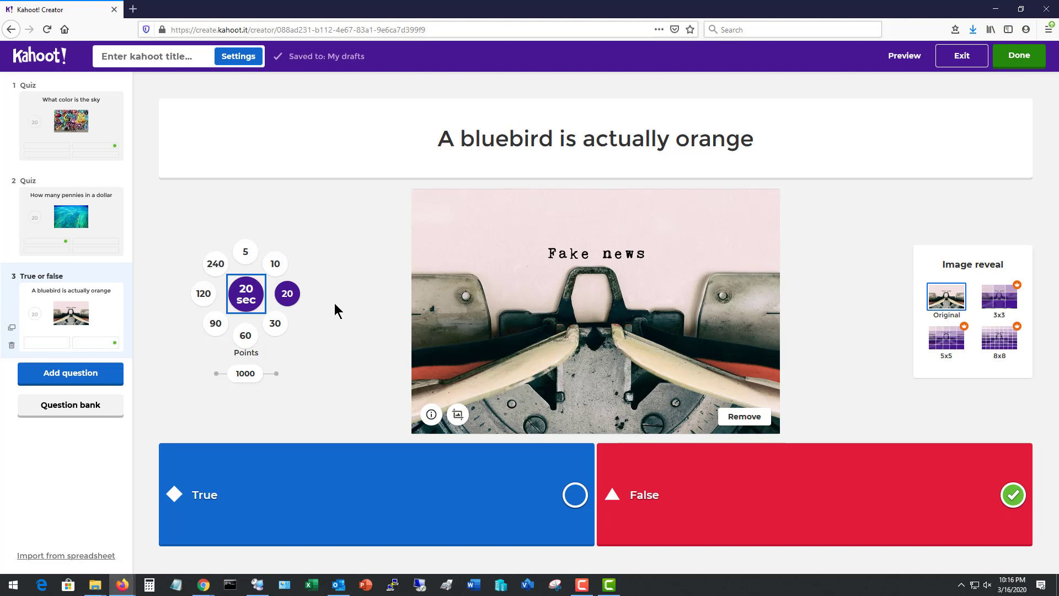
left_click(277, 325)
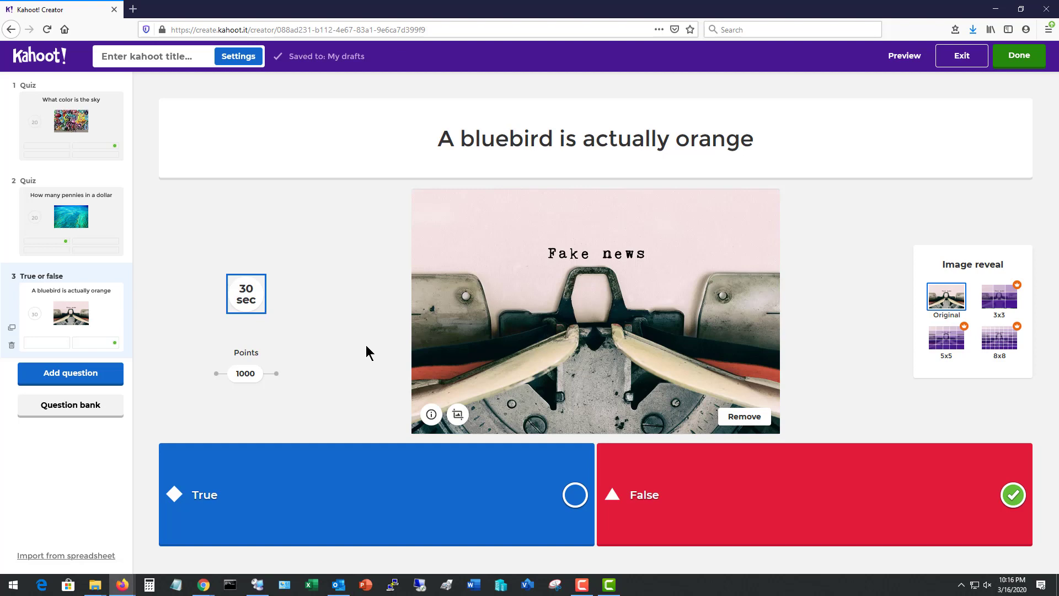
Finish the kahoot with the title "The silly quiz" and the description "This is a quiz about nothing."
left_click(1019, 56)
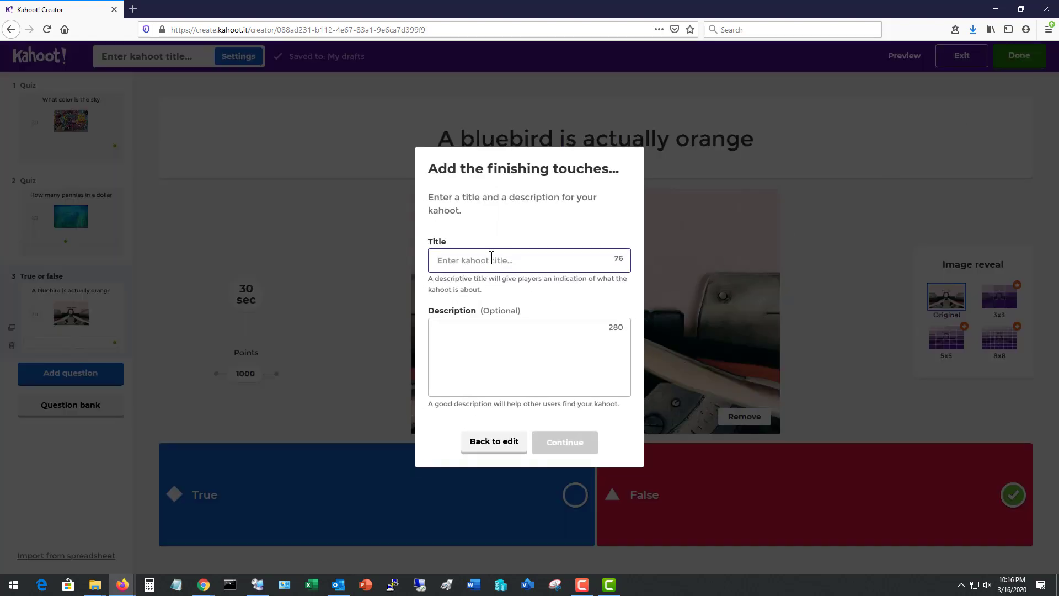
type("The silly quiz")
key("Tab")
type("This is a quiz about nothing.")
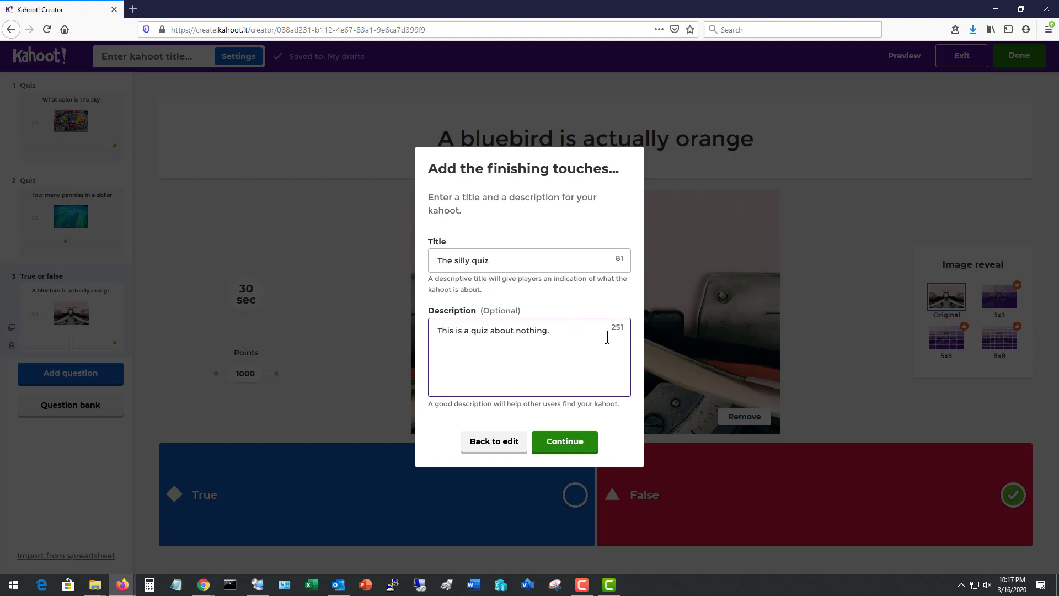
type("ddddd")
key("BackSpace")
key("BackSpace")
key("BackSpace")
key("BackSpace")
key("BackSpace")
left_click(564, 441)
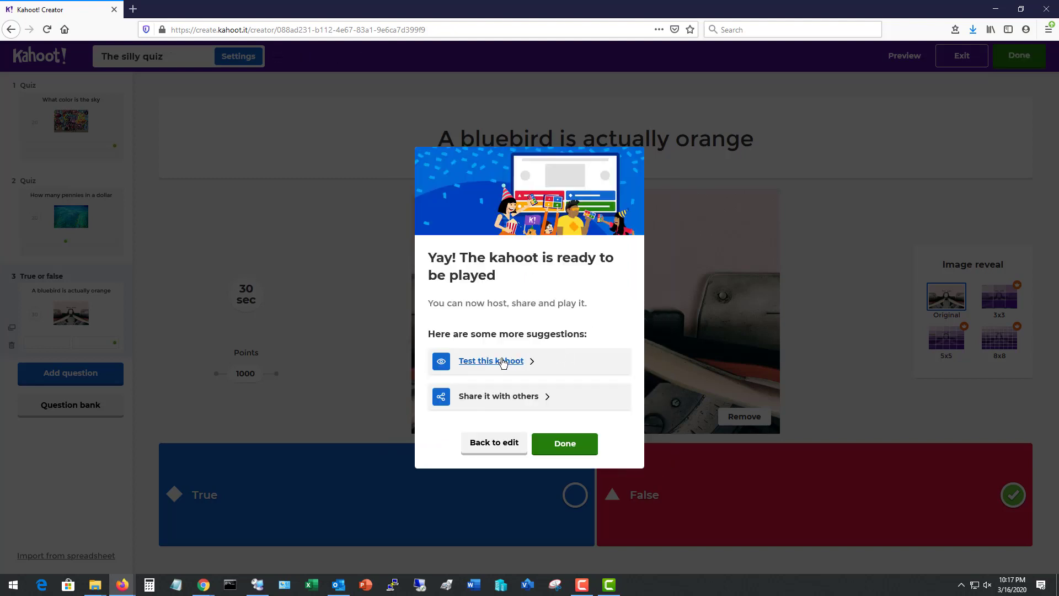
Test the finished kahoot in the live game simulation, hosting it in Classic player-versus-player mode
left_click(503, 362)
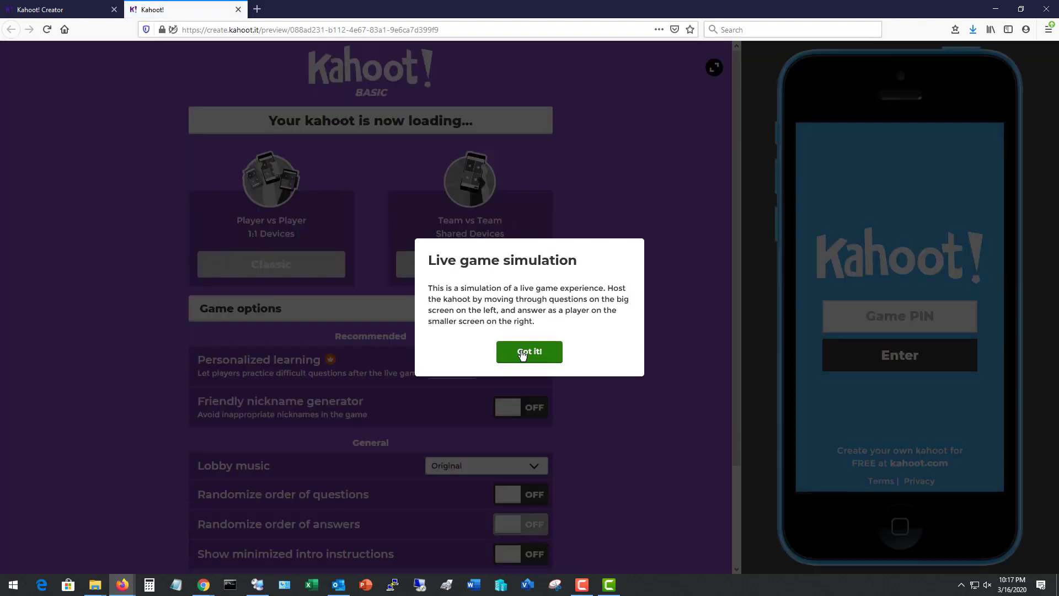
left_click(521, 355)
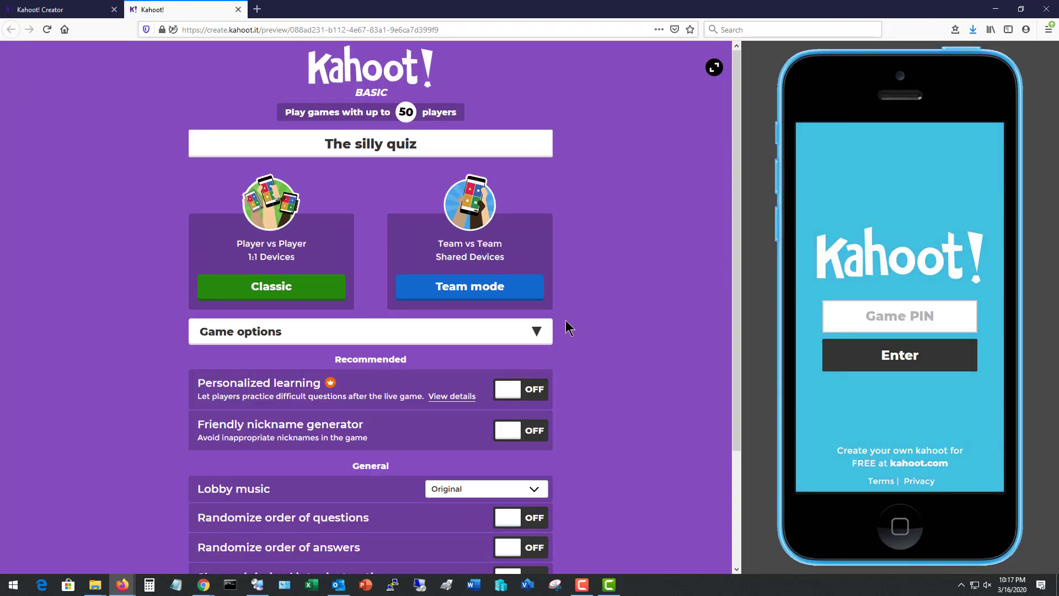
left_click(284, 292)
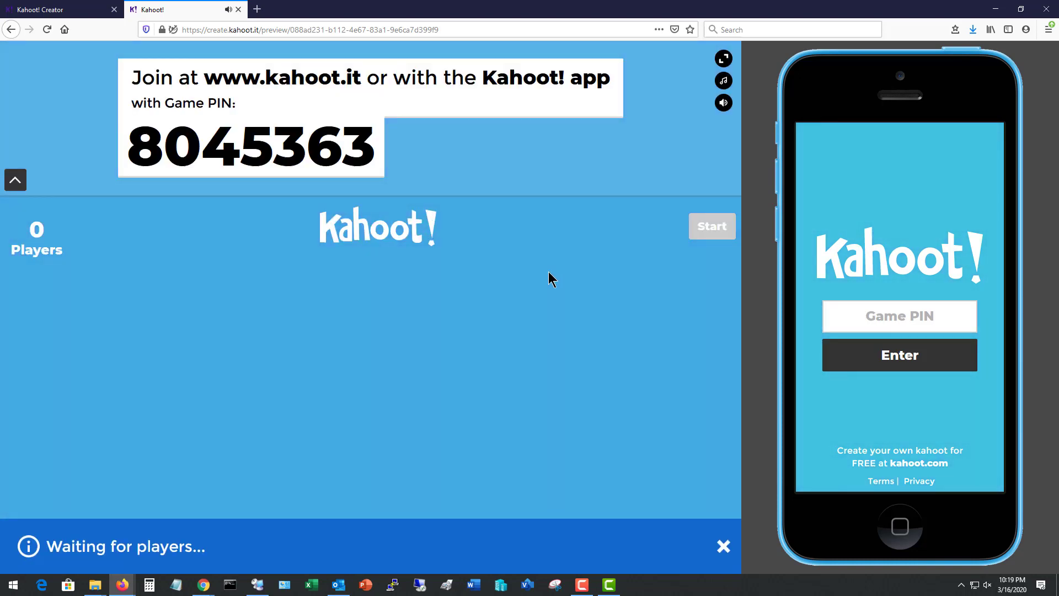
Copy the game PIN from the host lobby and submit it on the simulated player phone
left_click_drag(128, 146, 364, 152)
key("ctrl+c")
right_click(361, 150)
left_click(388, 158)
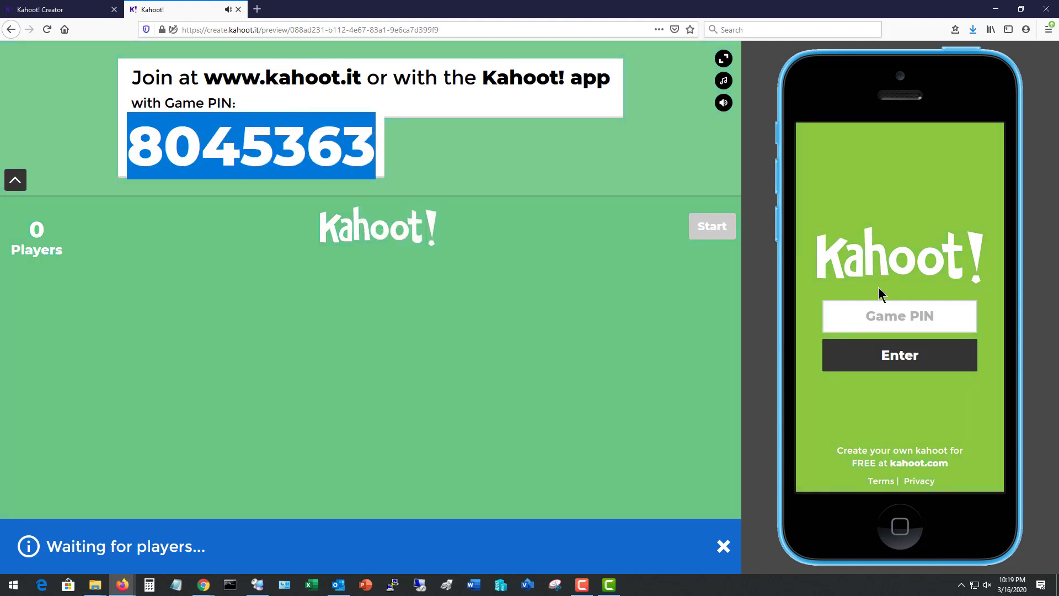
right_click(885, 312)
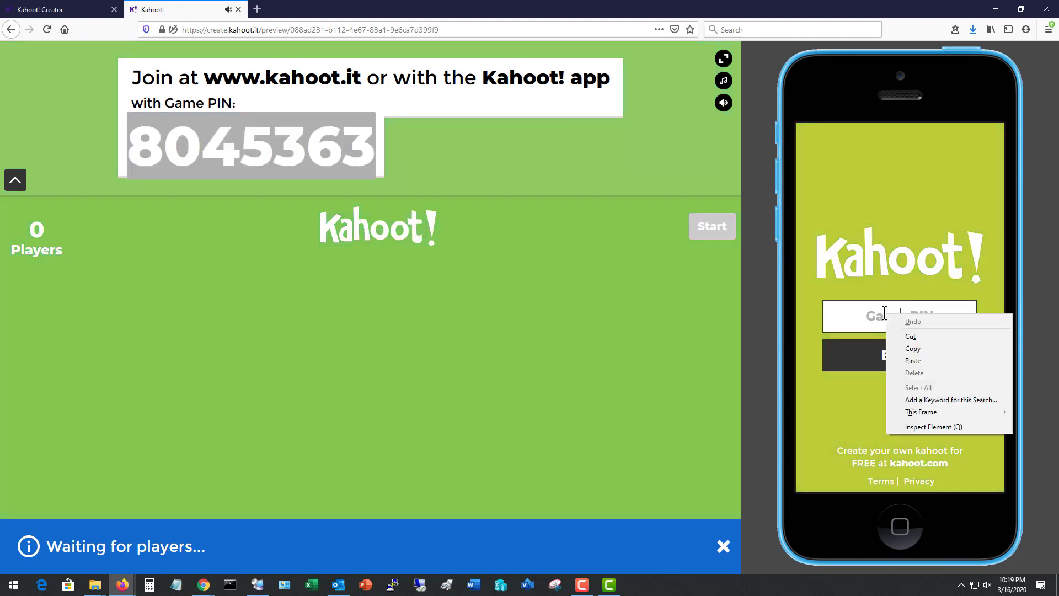
left_click(915, 361)
left_click(903, 362)
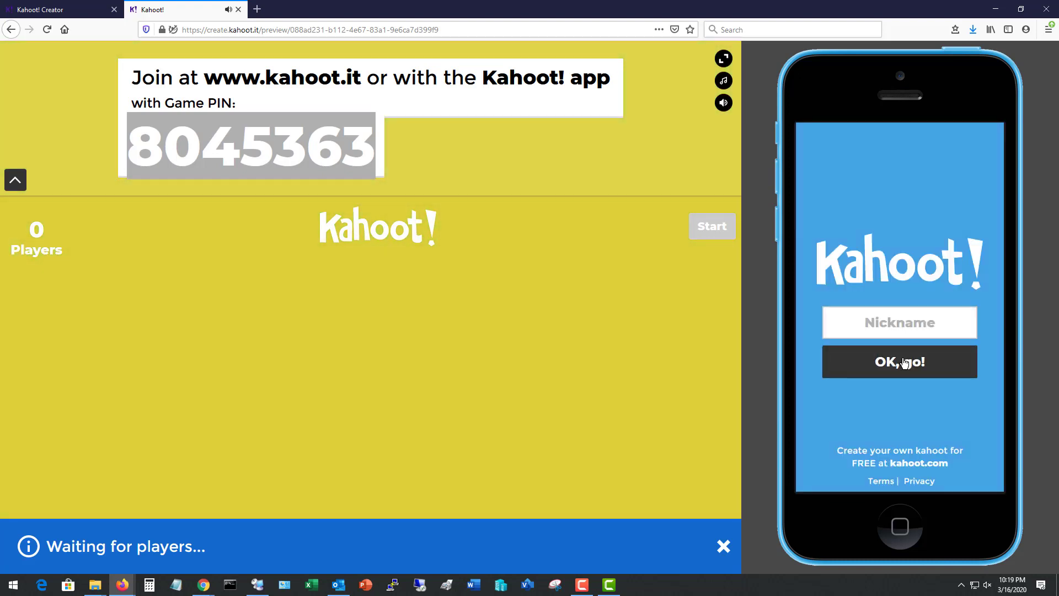
Join the game on the simulated phone with the nickname "me" and start the game as host
left_click(886, 313)
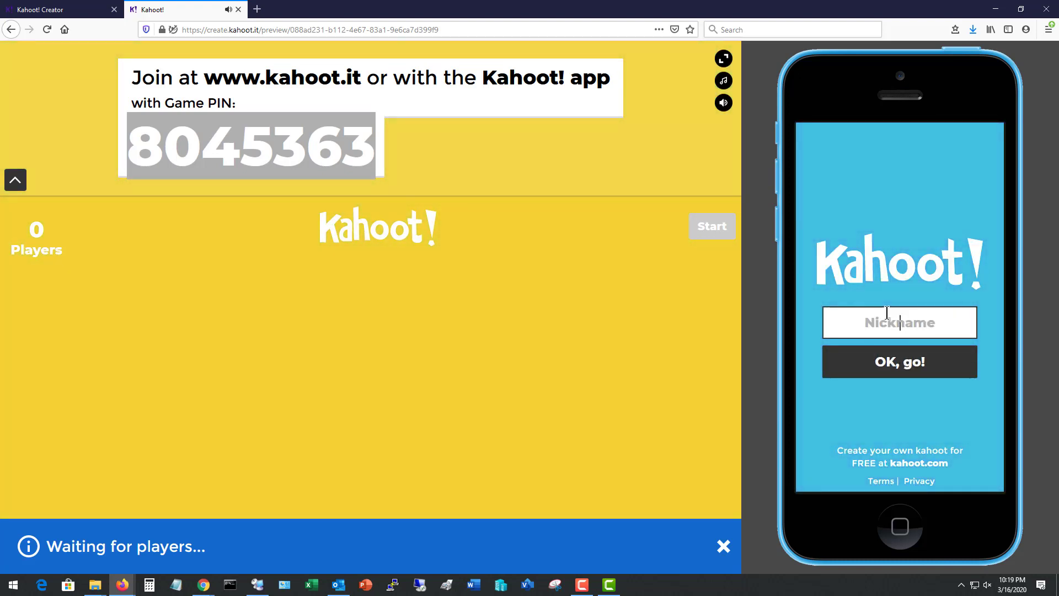
type("me")
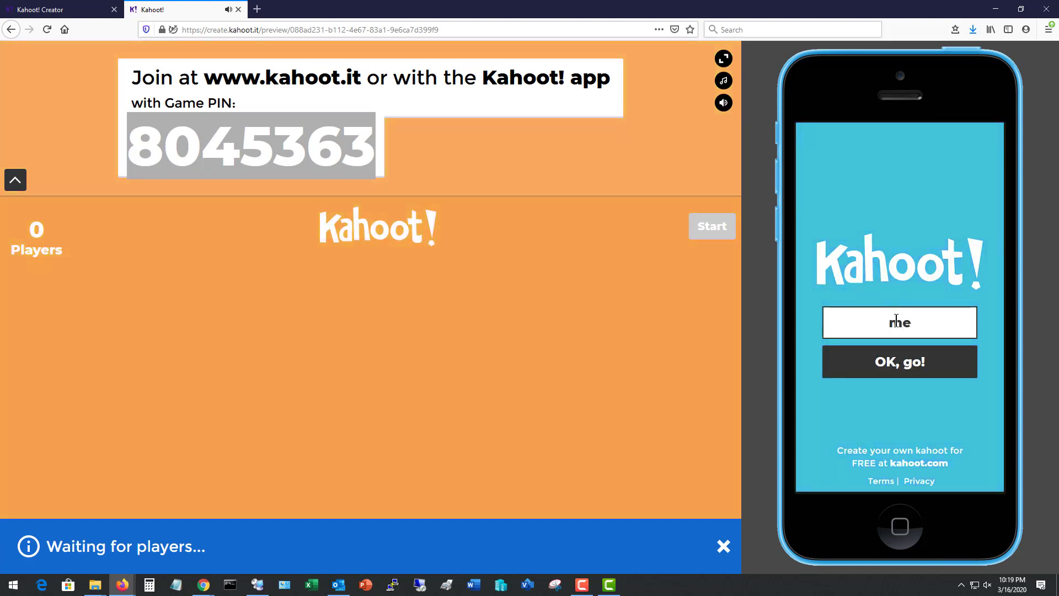
left_click(899, 362)
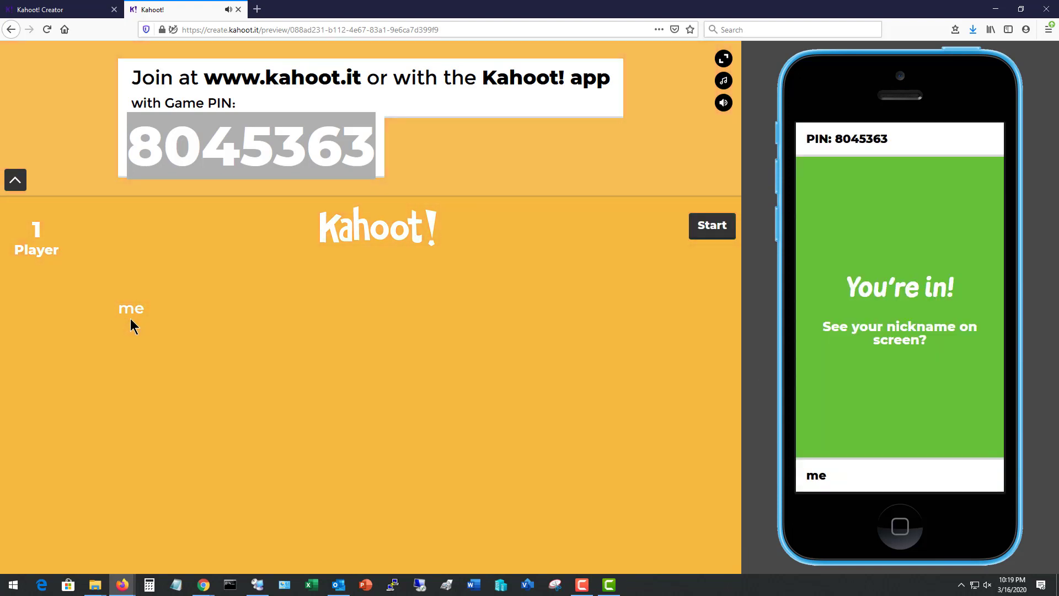
left_click(703, 229)
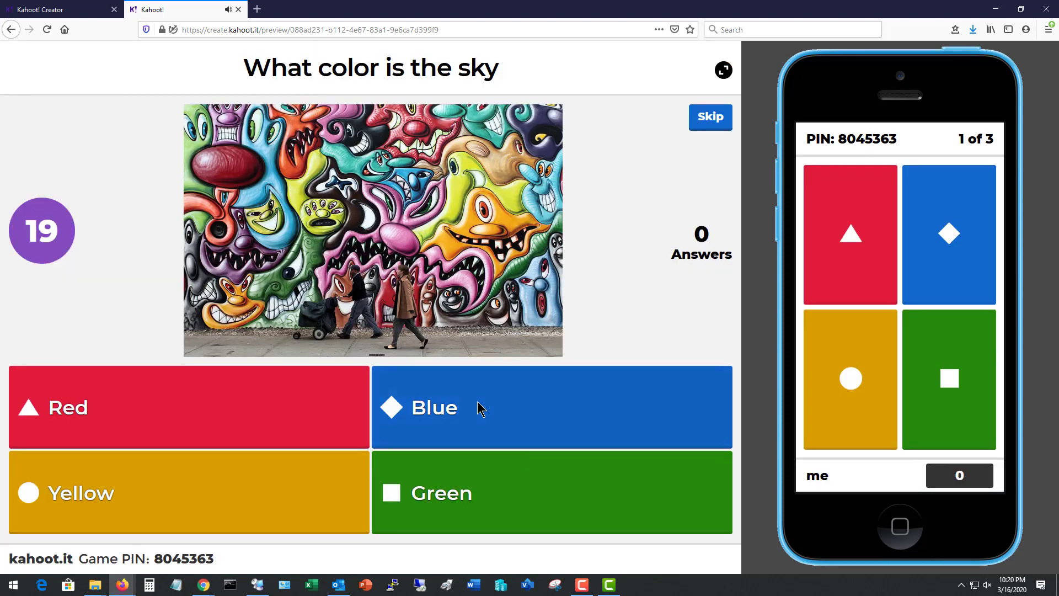
Answer the sky color question with Blue and advance past the scoreboard to the second question
left_click(393, 409)
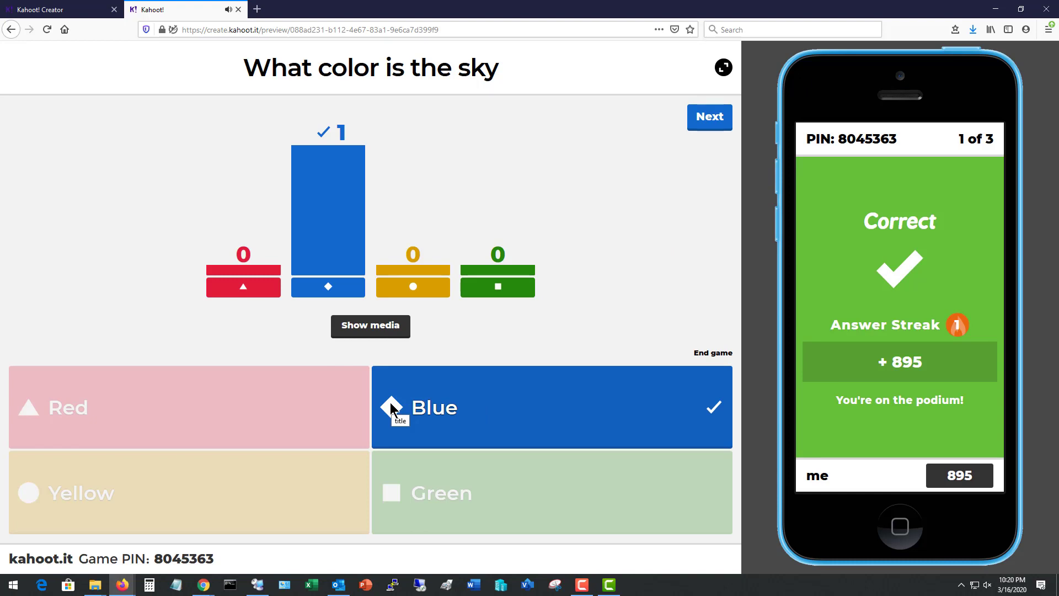
left_click(708, 120)
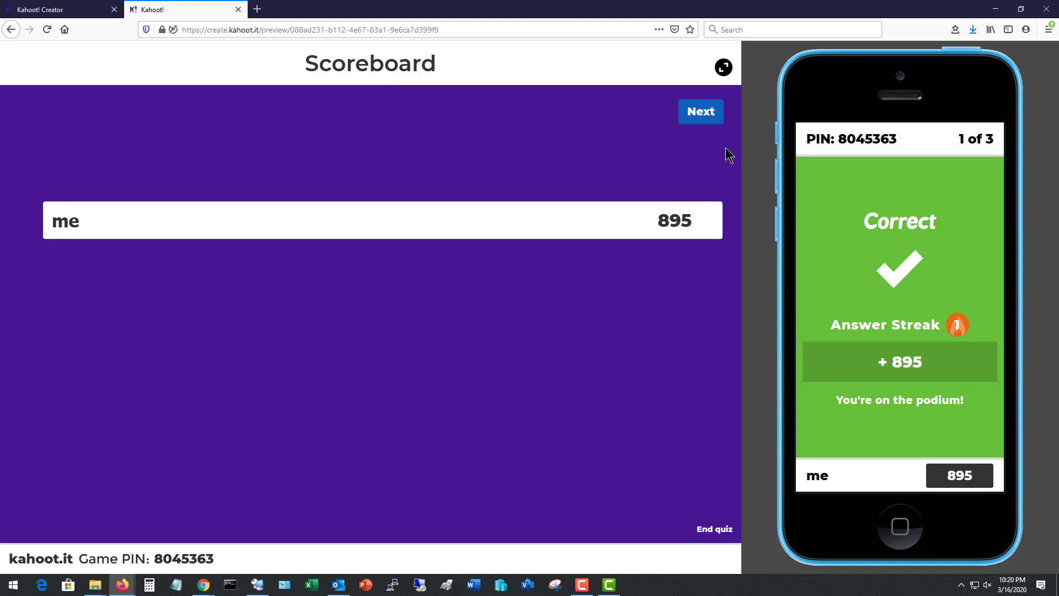
left_click(706, 117)
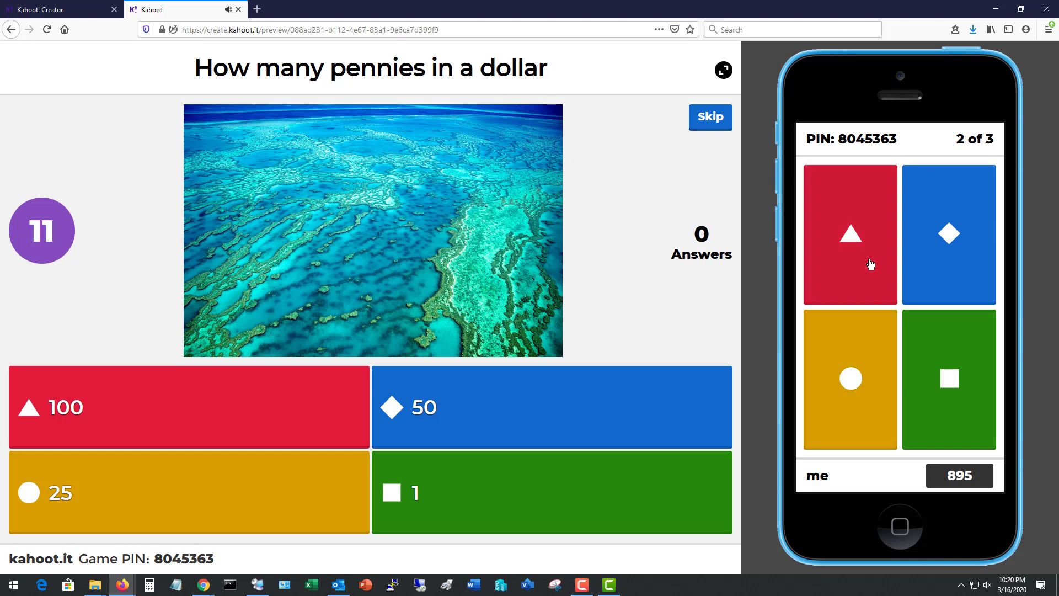
Answer the pennies question with 100 on the simulated phone and advance past the scoreboard to the third question
left_click(851, 246)
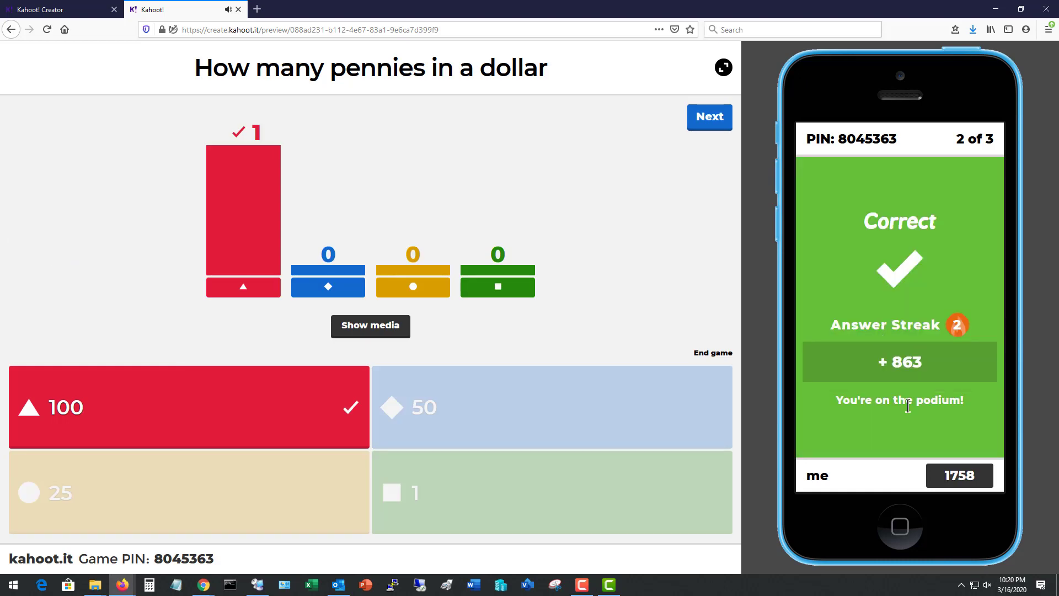
left_click(720, 124)
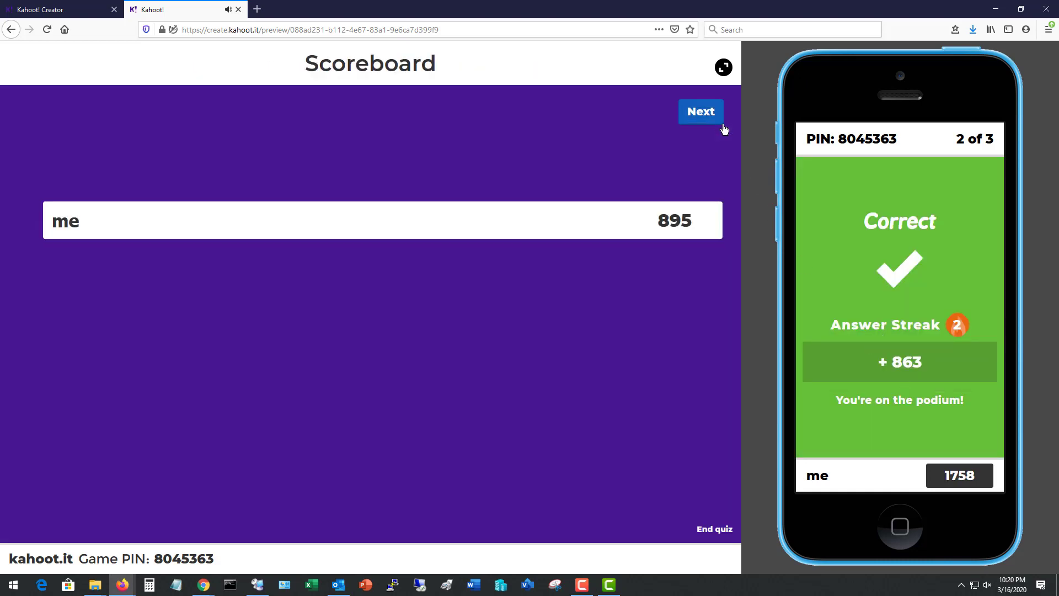
left_click(698, 113)
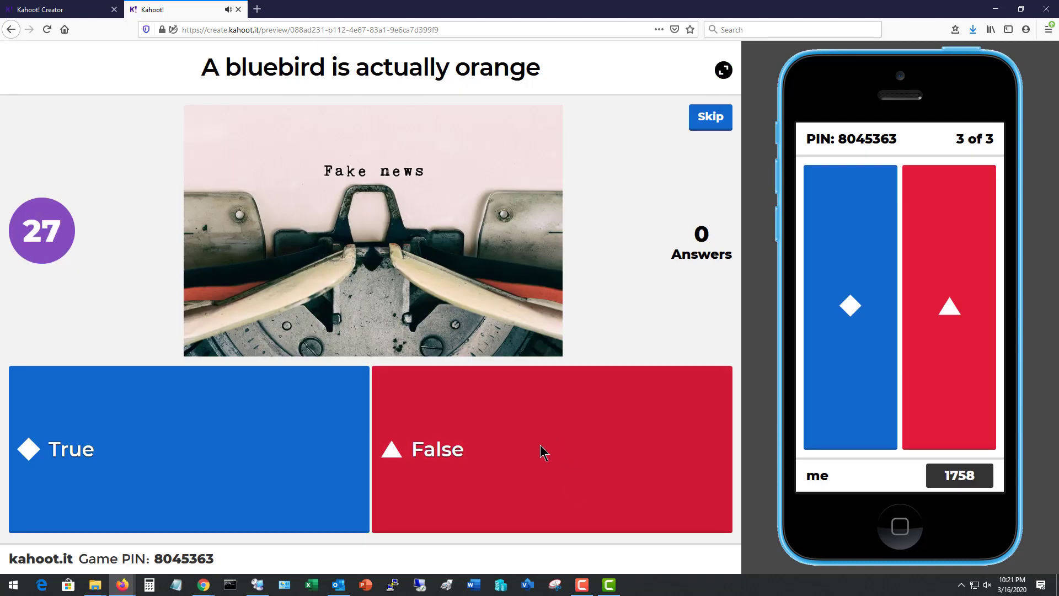
Answer the bluebird question with False on the simulated phone and advance past its results
left_click(958, 359)
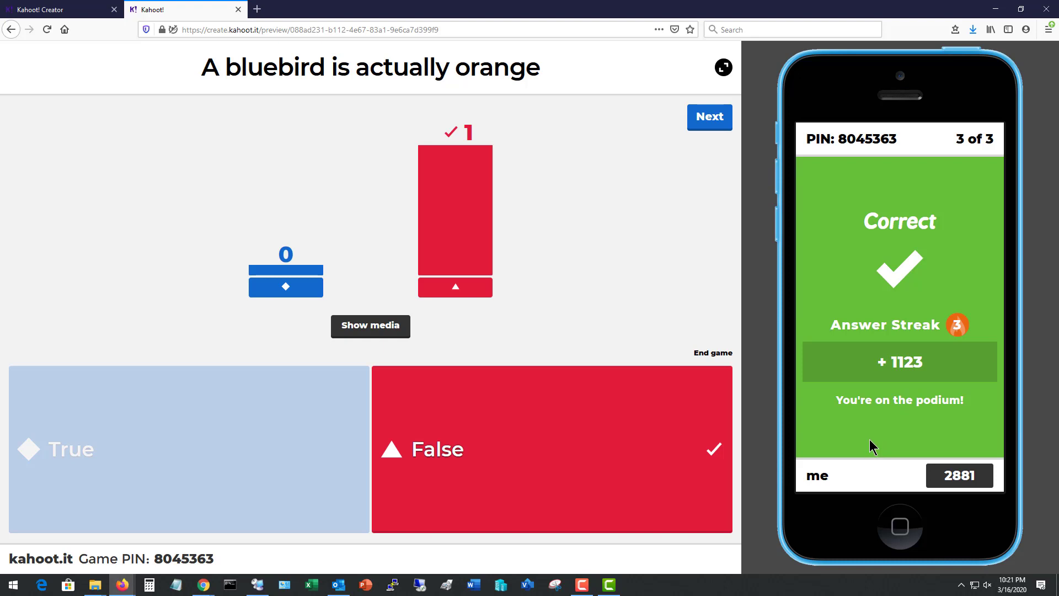
left_click(723, 128)
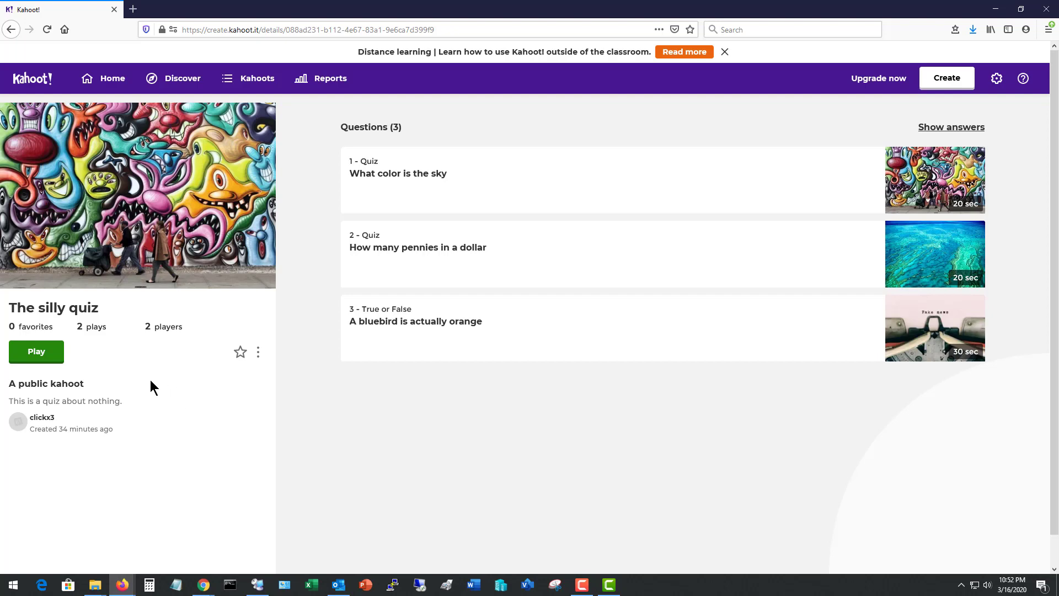
Create a self-paced challenge from the quiz, toggling the option to randomize the answer order
left_click(34, 359)
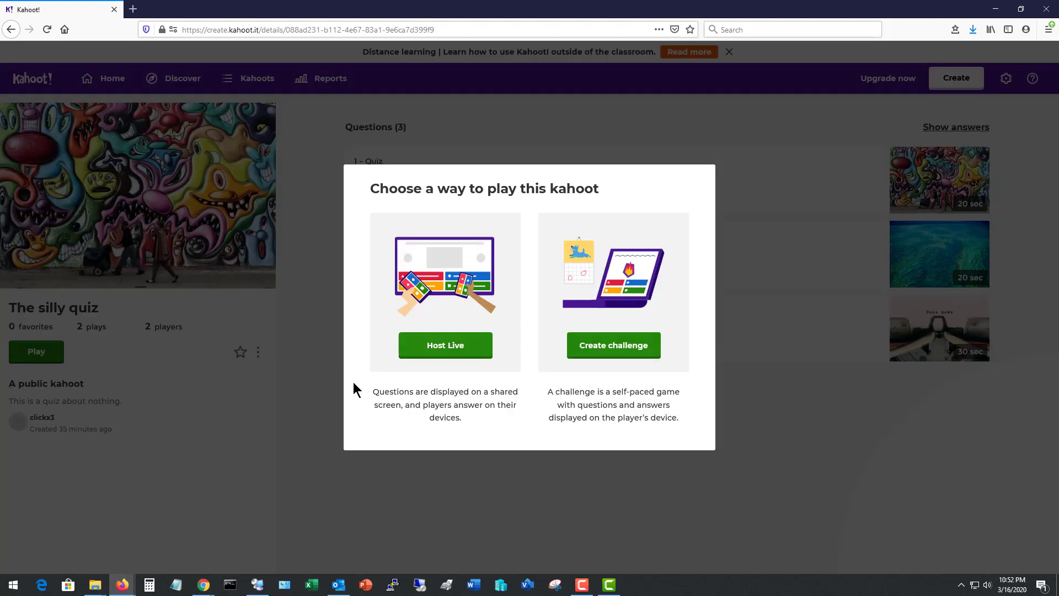
left_click(624, 351)
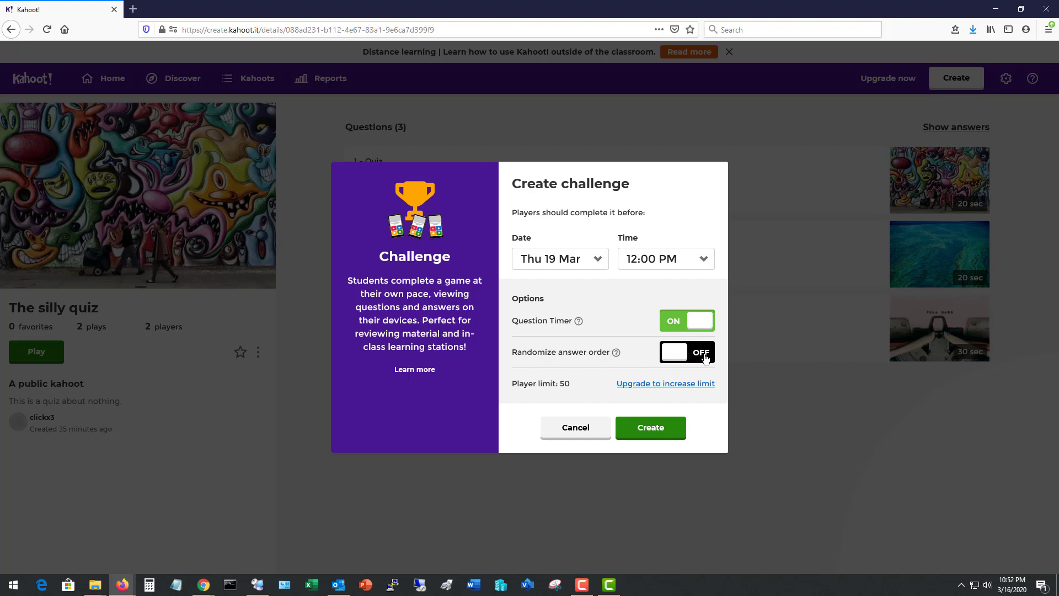
left_click(676, 356)
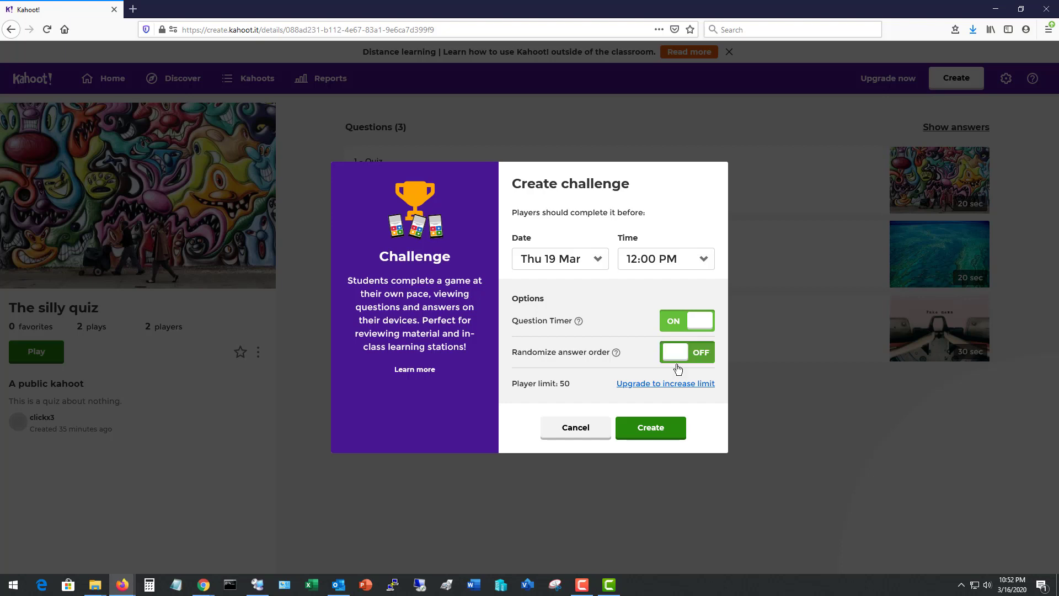
left_click(649, 429)
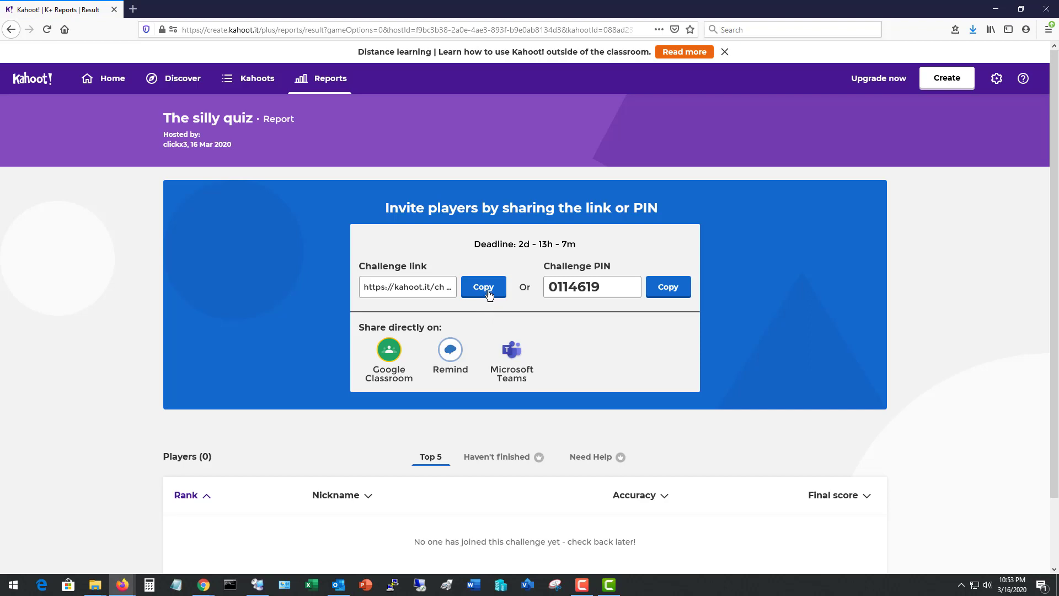
Copy the challenge link from the invitation page and open it in a new browser tab
left_click(486, 290)
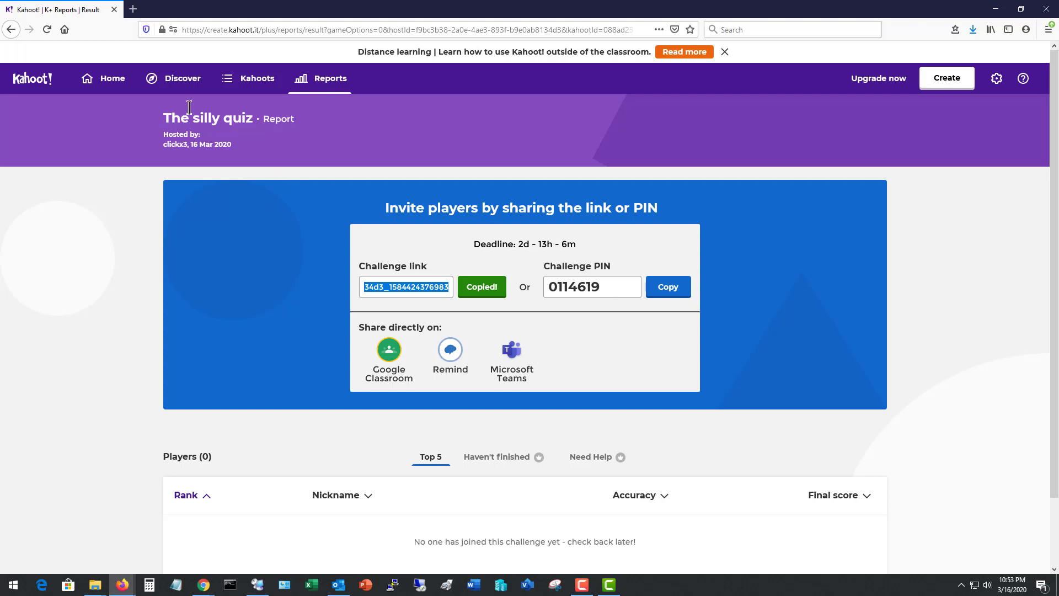
left_click(133, 9)
right_click(180, 30)
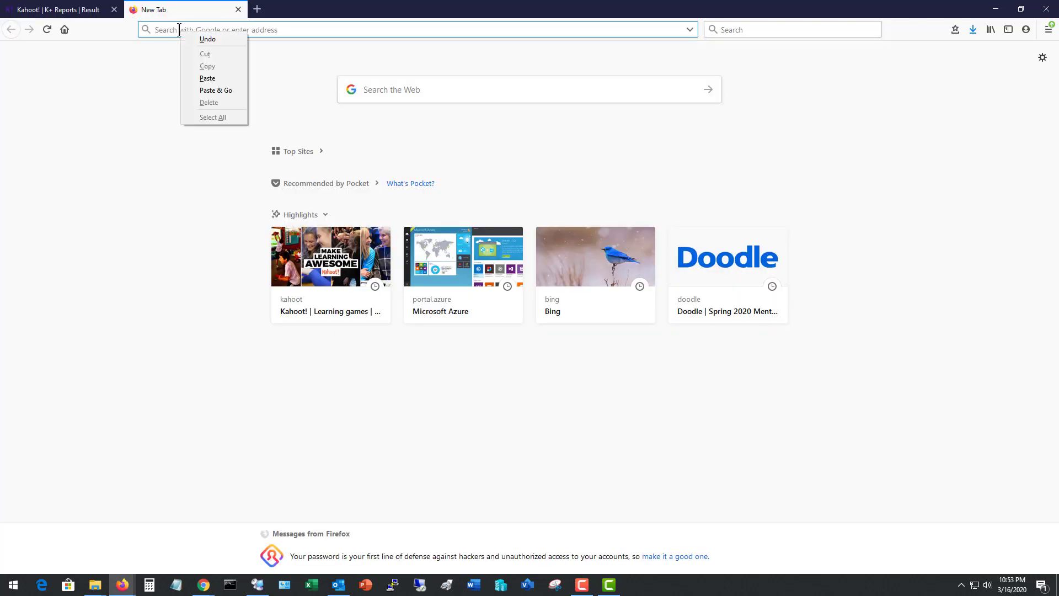
left_click(215, 77)
key("Return")
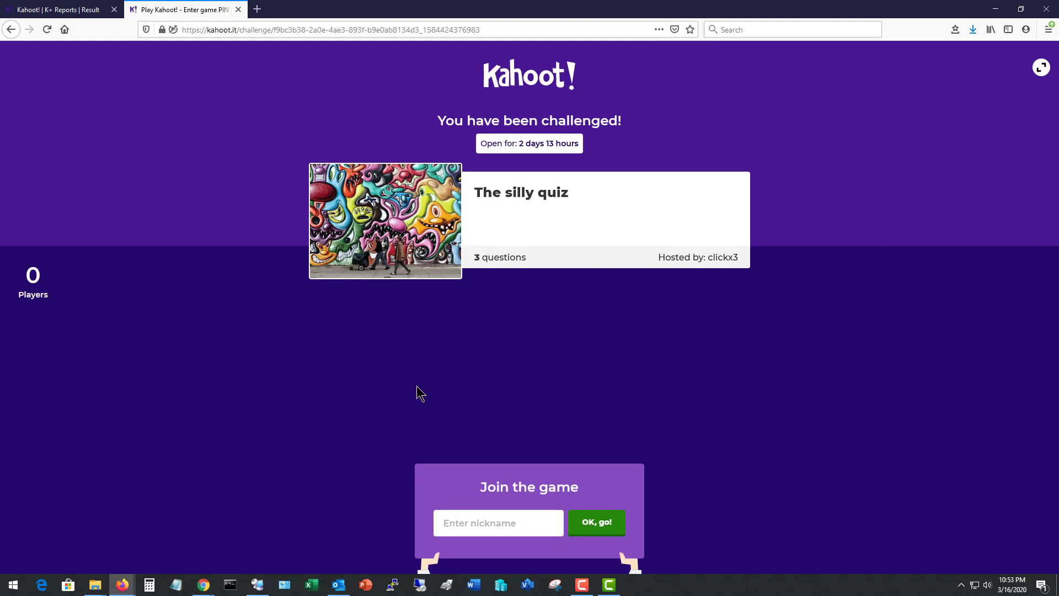
Join the challenge under the player's first name and complete its questions through to the final scoreboard
left_click(478, 522)
type("Robert")
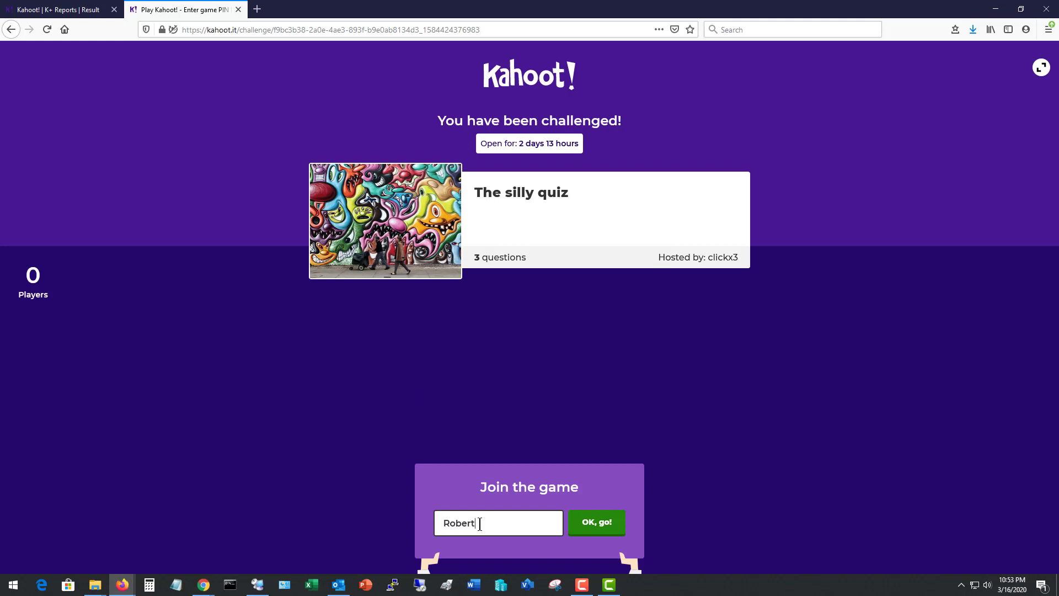
left_click(596, 522)
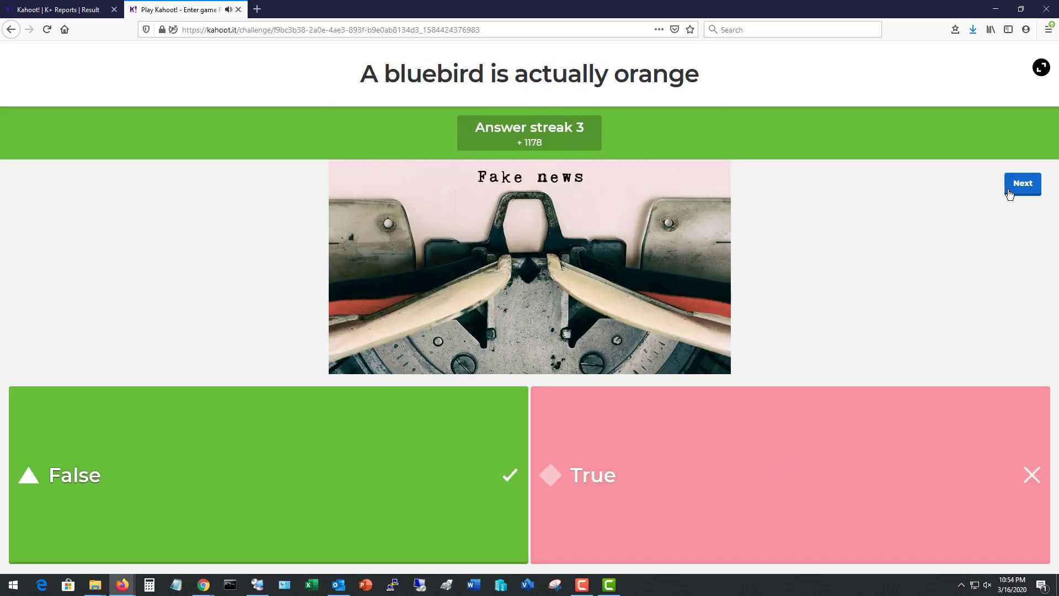
left_click(1018, 185)
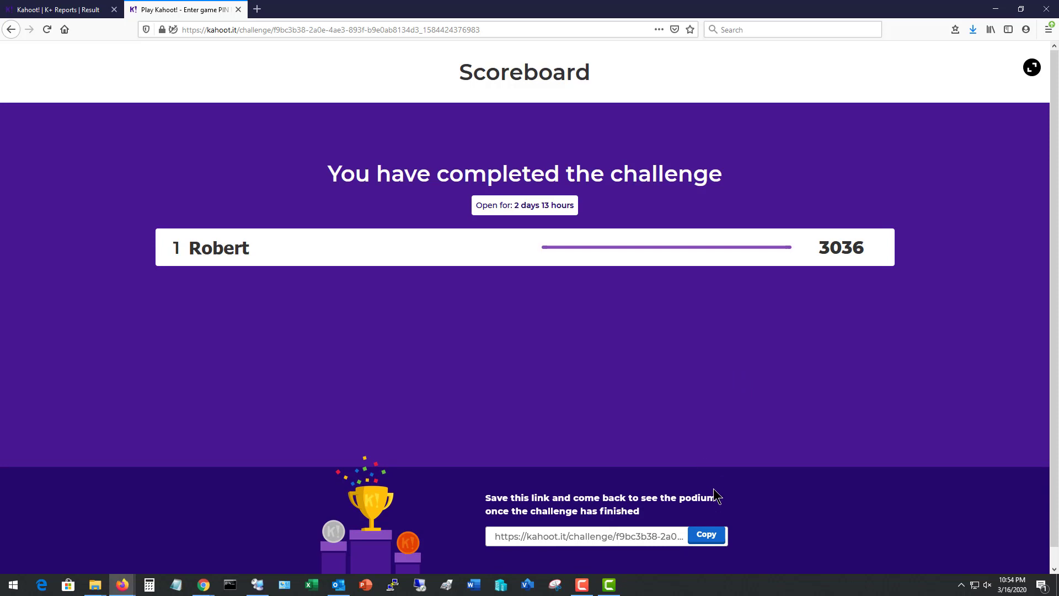
Copy the link for returning to the podium, open it in a new browser tab and view the challenge leaderboard
left_click(709, 537)
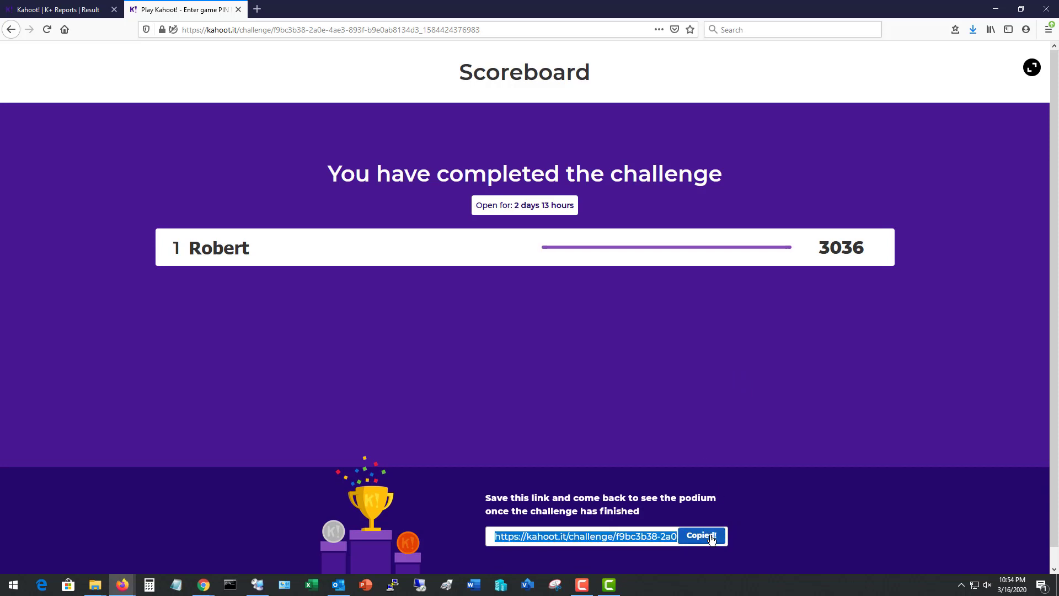
left_click(257, 9)
right_click(288, 33)
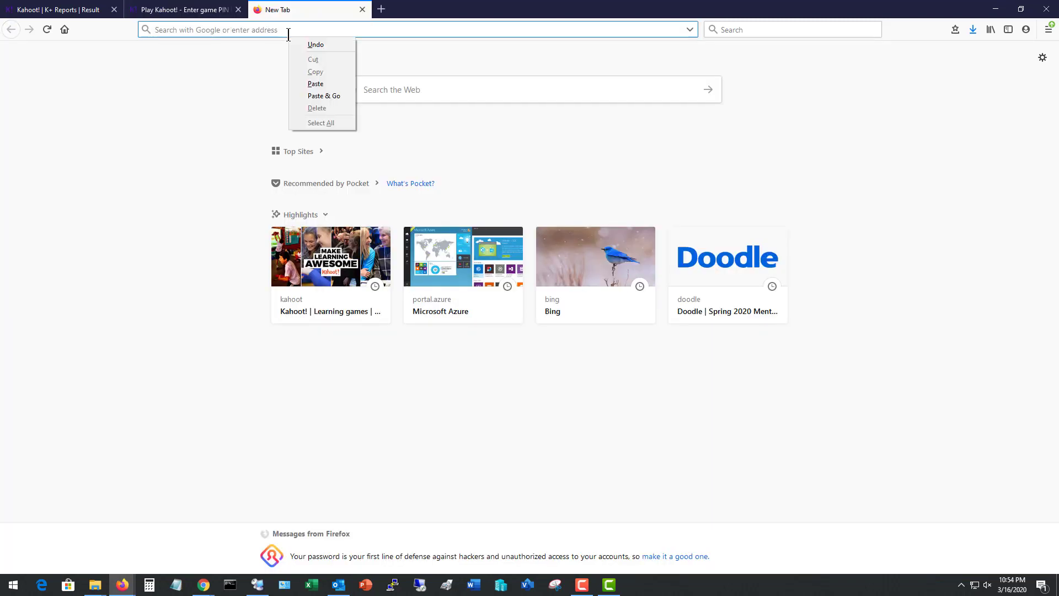
left_click(313, 84)
key("Return")
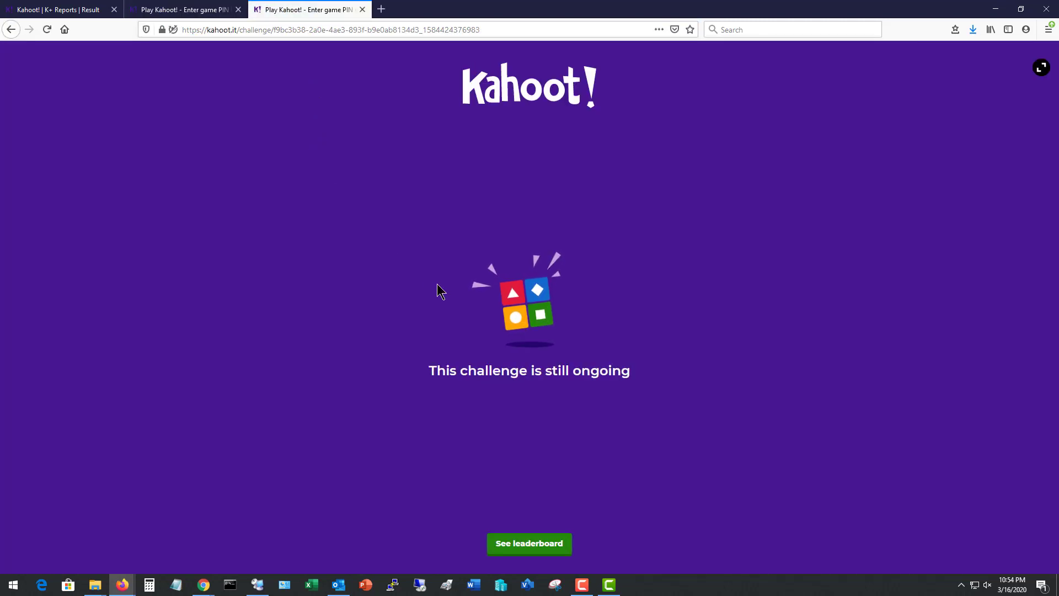
left_click(530, 543)
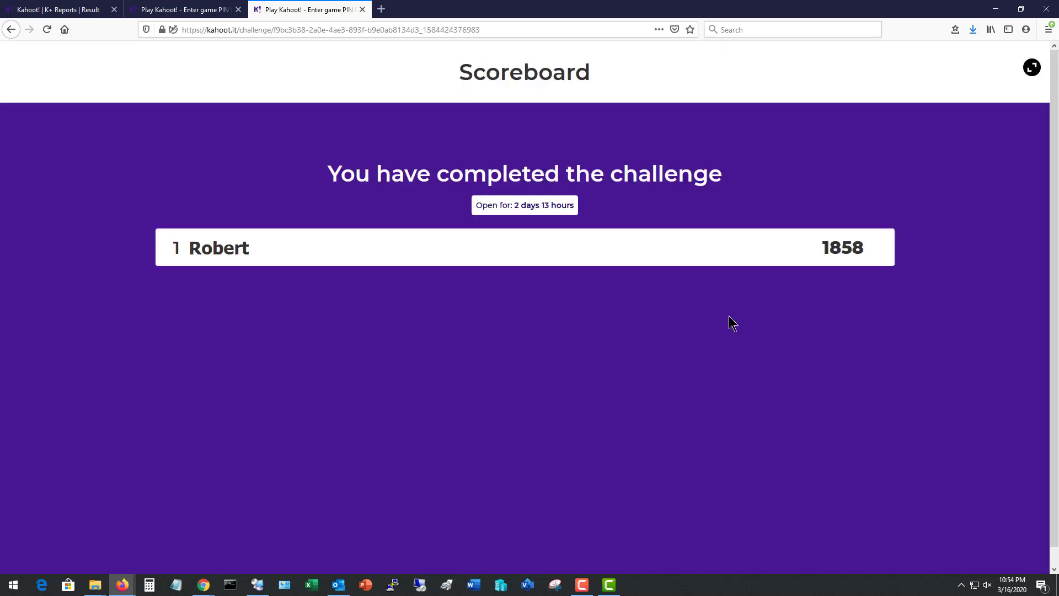